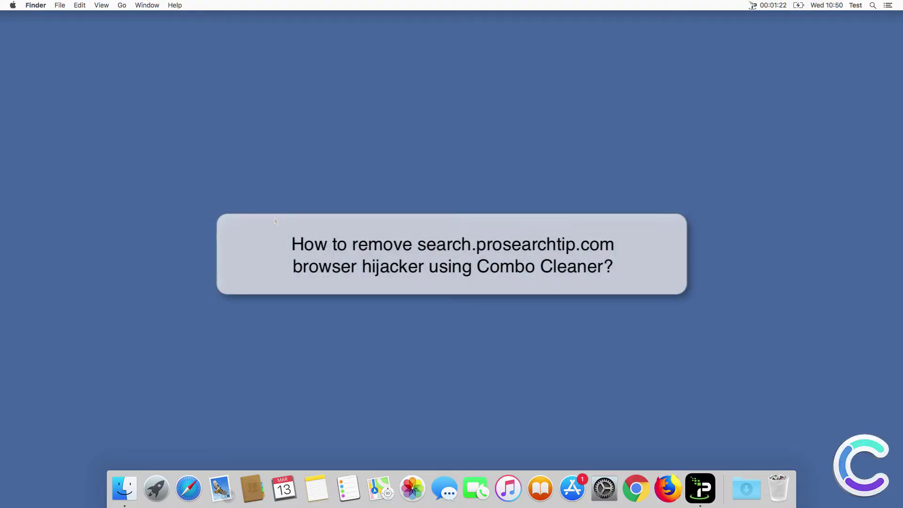
# Step: Launch Safari from the Dock
pyautogui.click(188, 488)
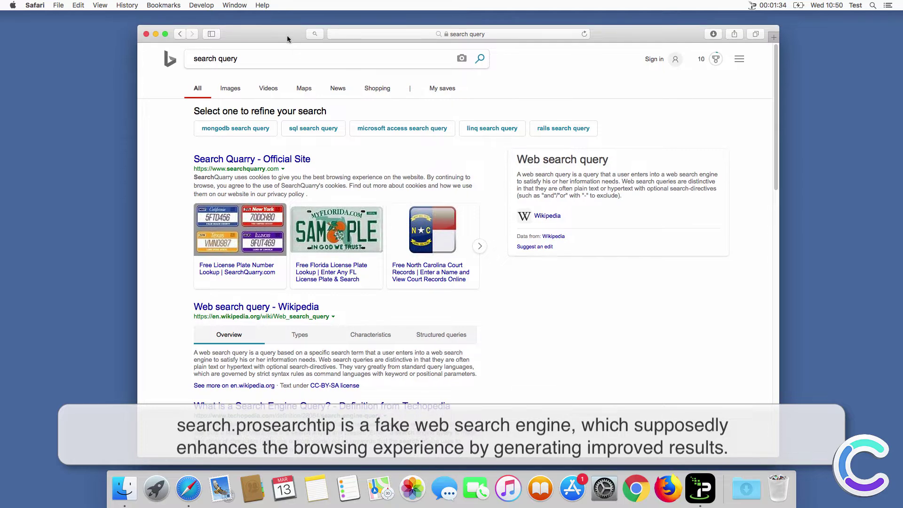
# Step: Search for 'search query' in a new Pro Search Tip tab, then close the Safari window
pyautogui.click(774, 39)
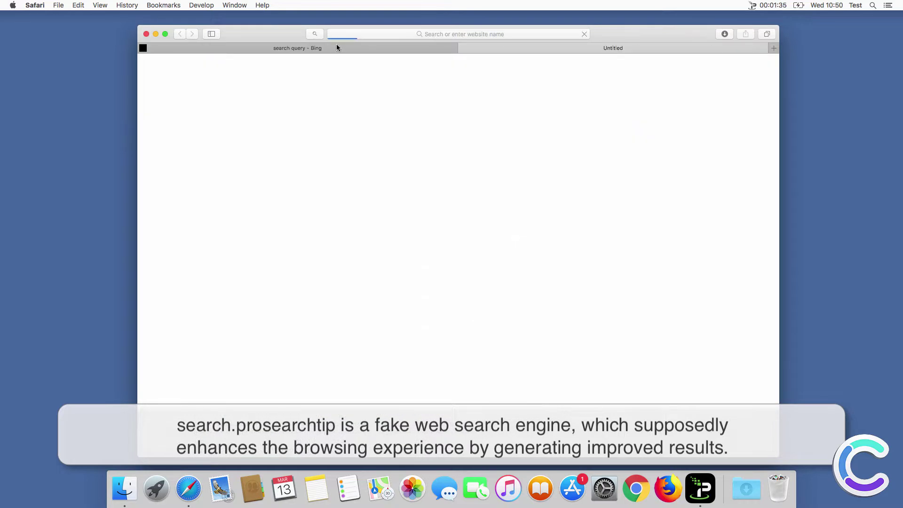
pyautogui.click(365, 35)
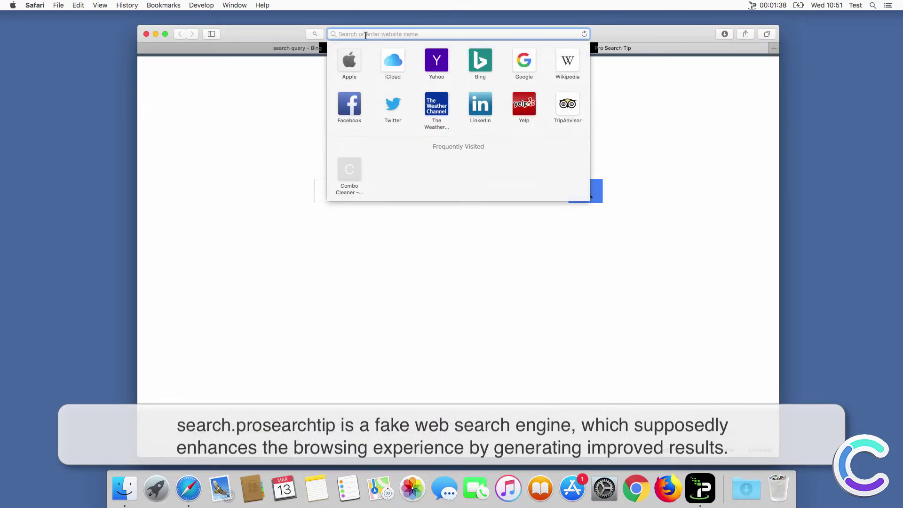
pyautogui.write('search qu')
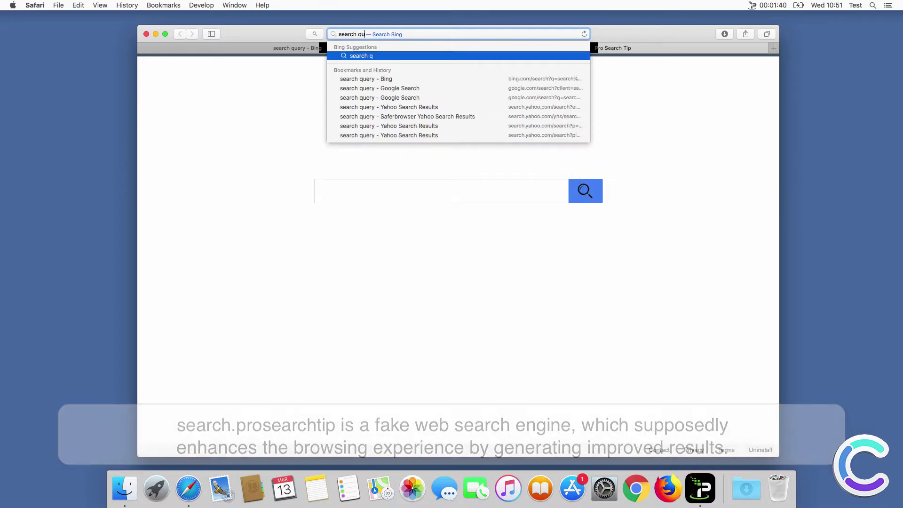
pyautogui.write('ery')
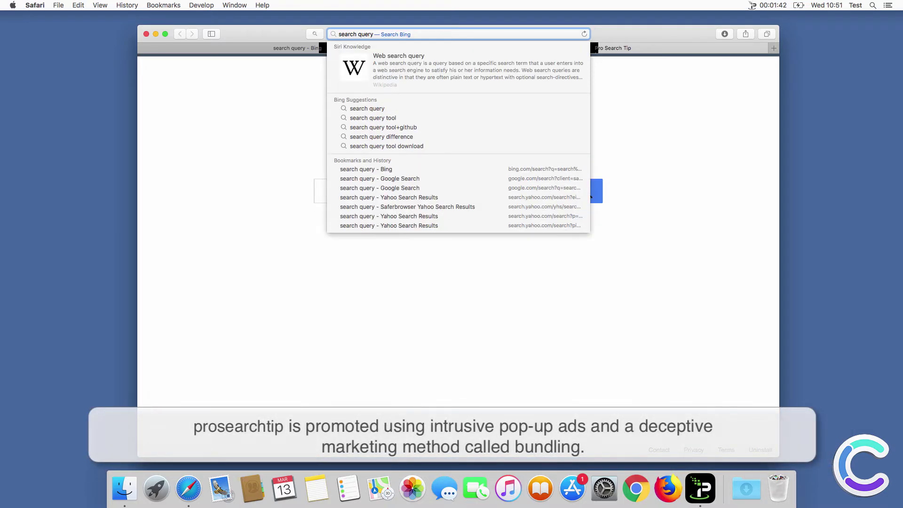
pyautogui.press('Return')
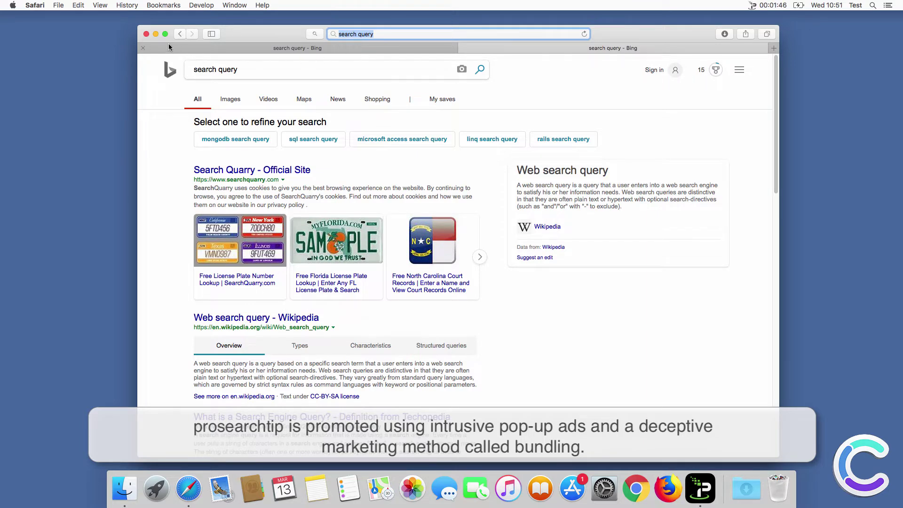
pyautogui.click(146, 34)
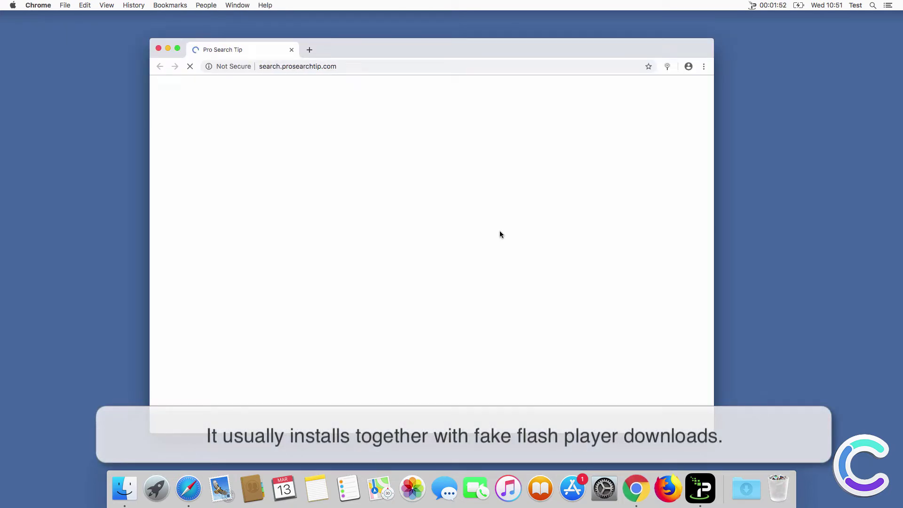
# Step: Search for 'search query' on Chrome's Pro Search Tip page, then close Chrome to return to the desktop
pyautogui.click(362, 199)
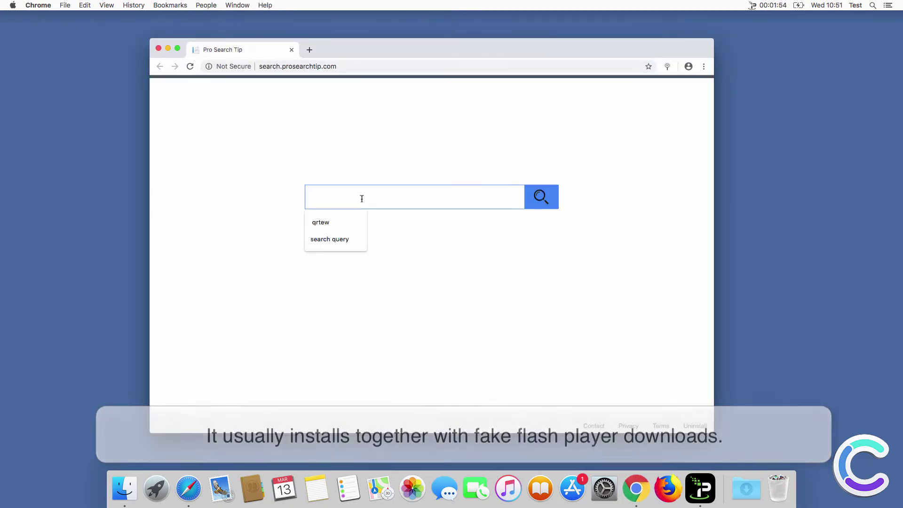
pyautogui.write('search query')
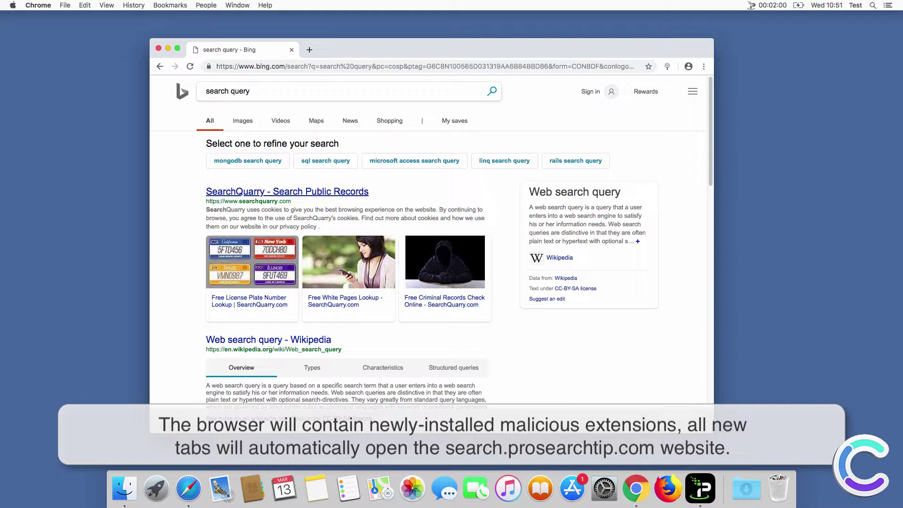
pyautogui.click(158, 49)
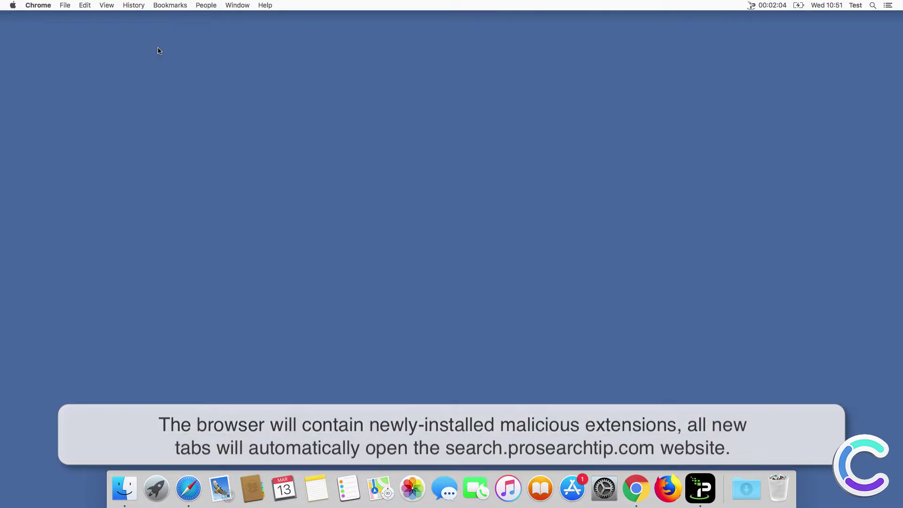
pyautogui.click(276, 229)
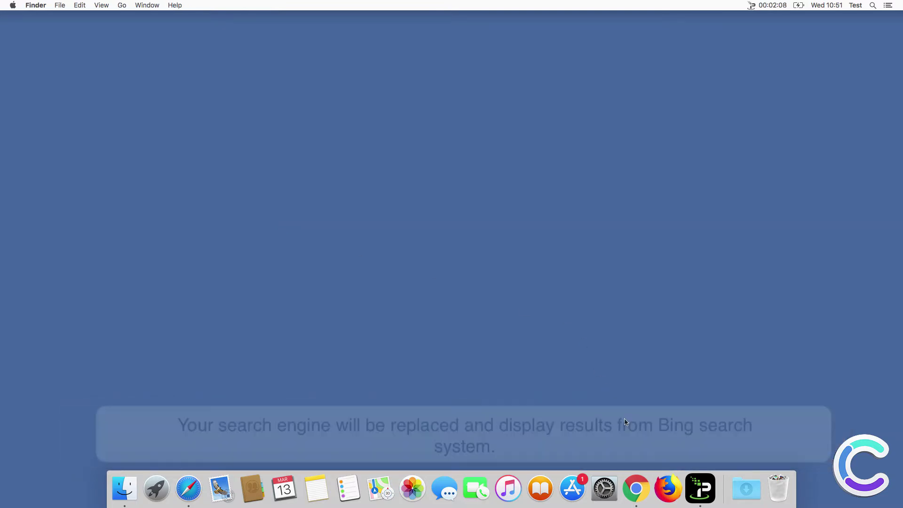
# Step: Launch Firefox, submit 'search query' on search.prosearchtip.com, then close the Firefox window
pyautogui.click(660, 495)
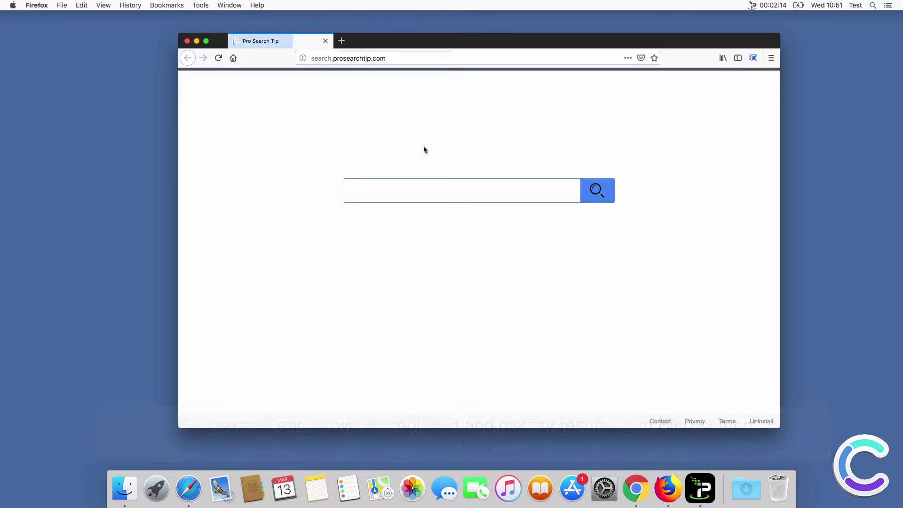
pyautogui.click(379, 188)
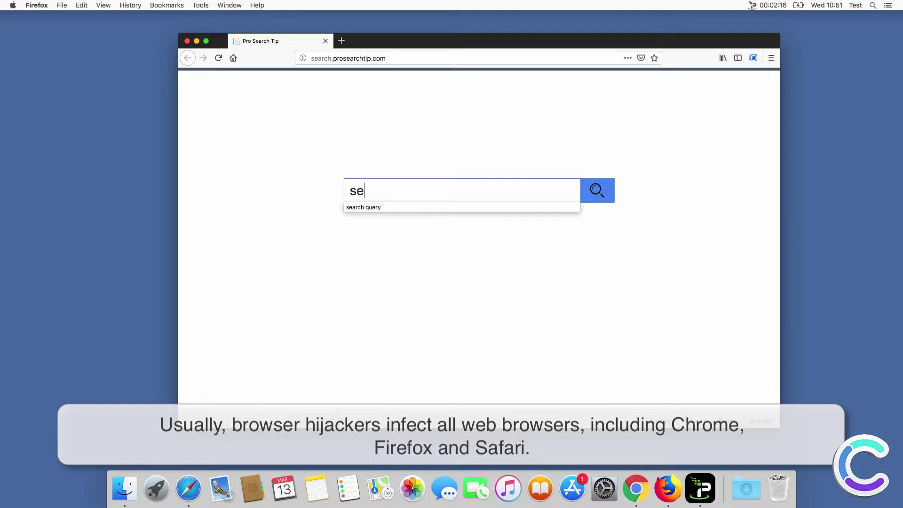
pyautogui.press('Return')
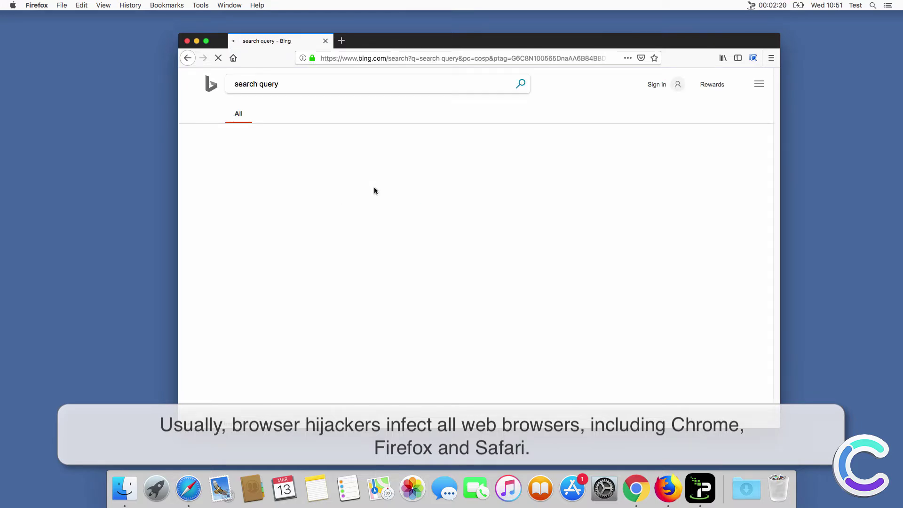
pyautogui.click(188, 41)
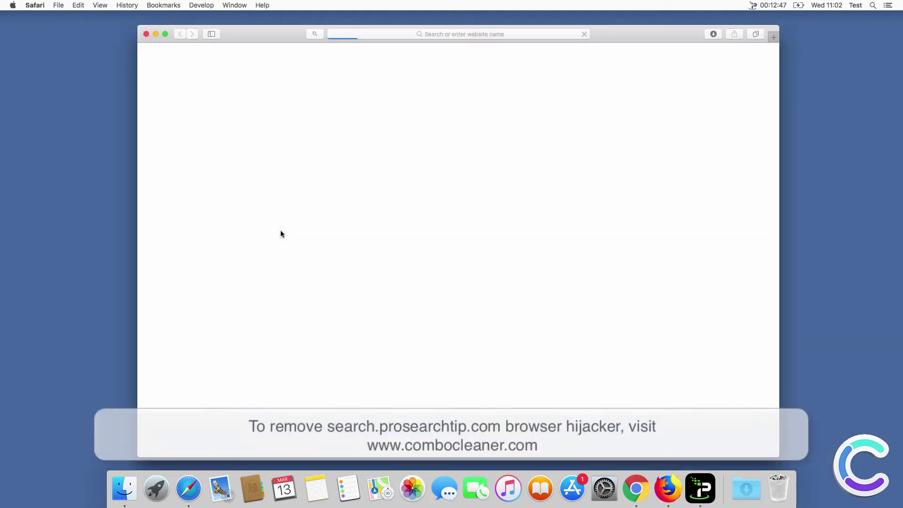
pyautogui.click(383, 35)
pyautogui.write('www.c')
pyautogui.write('o')
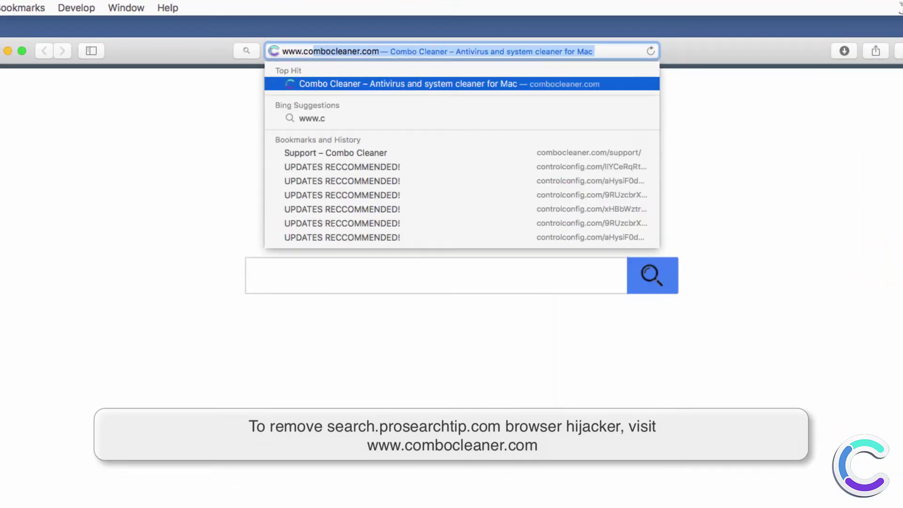
pyautogui.write('mbocleaner.com')
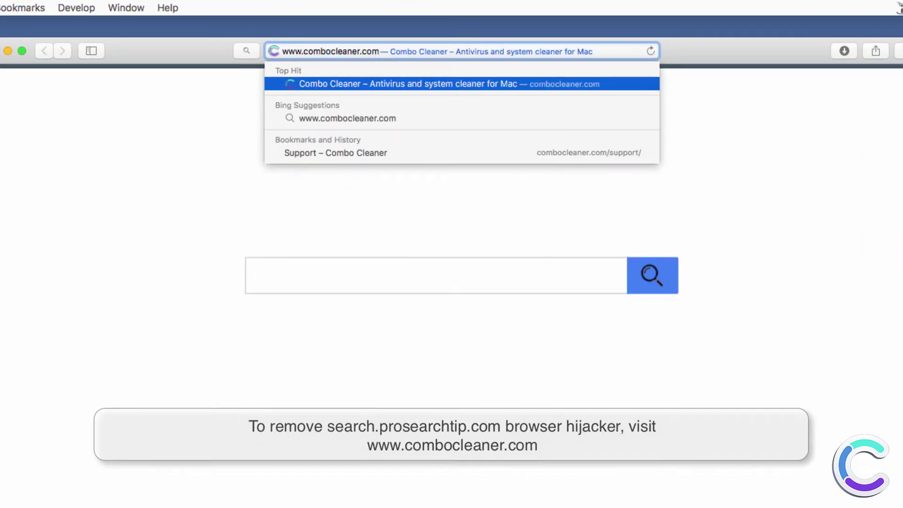
pyautogui.press('Return')
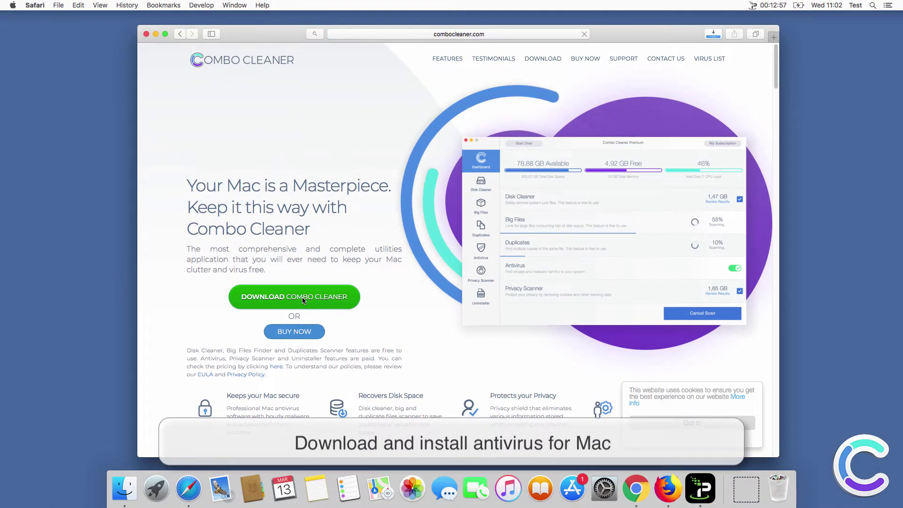
pyautogui.click(304, 302)
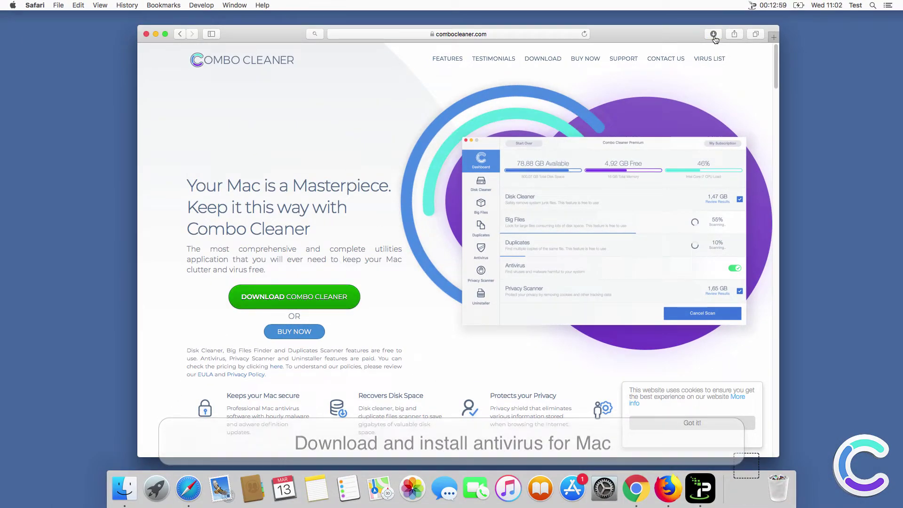
pyautogui.click(732, 27)
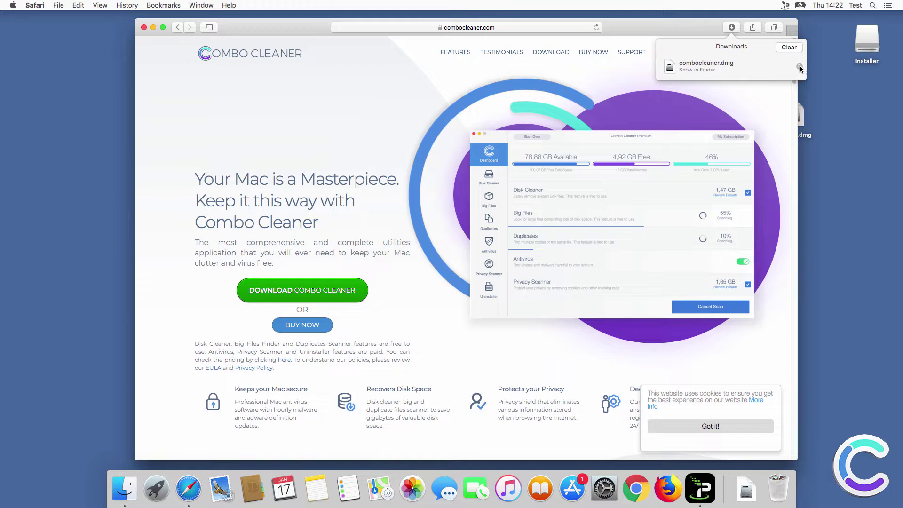
# Step: Mount combocleaner.dmg from Finder and drag Combo Cleaner into Applications
pyautogui.click(800, 68)
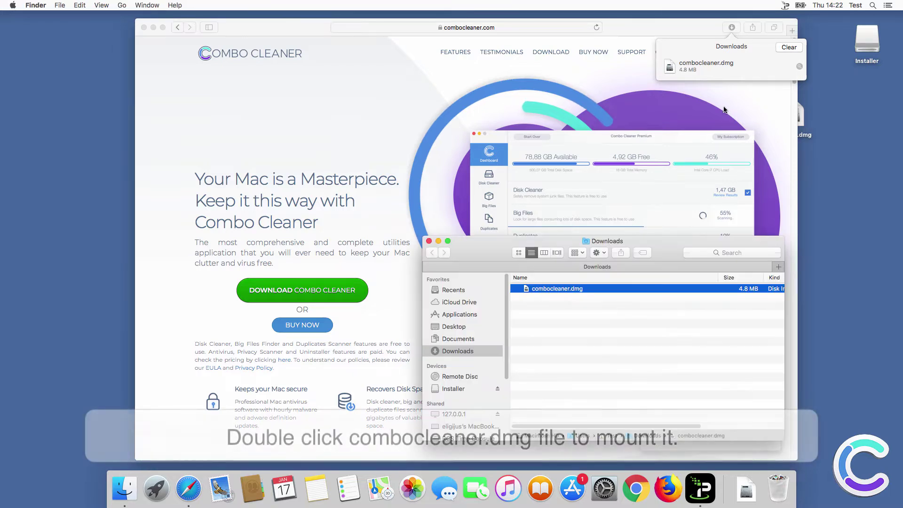
pyautogui.doubleClick(553, 289)
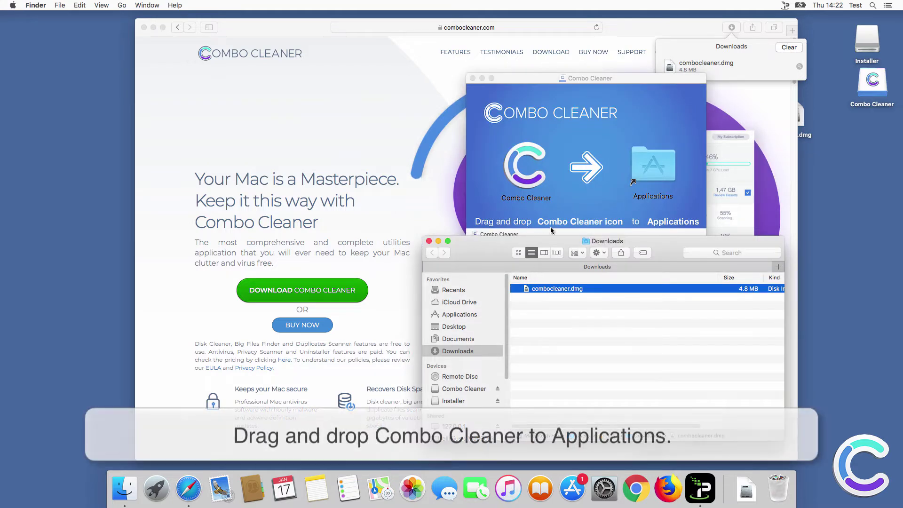
pyautogui.click(564, 198)
pyautogui.moveTo(513, 169); pyautogui.dragTo(653, 165)
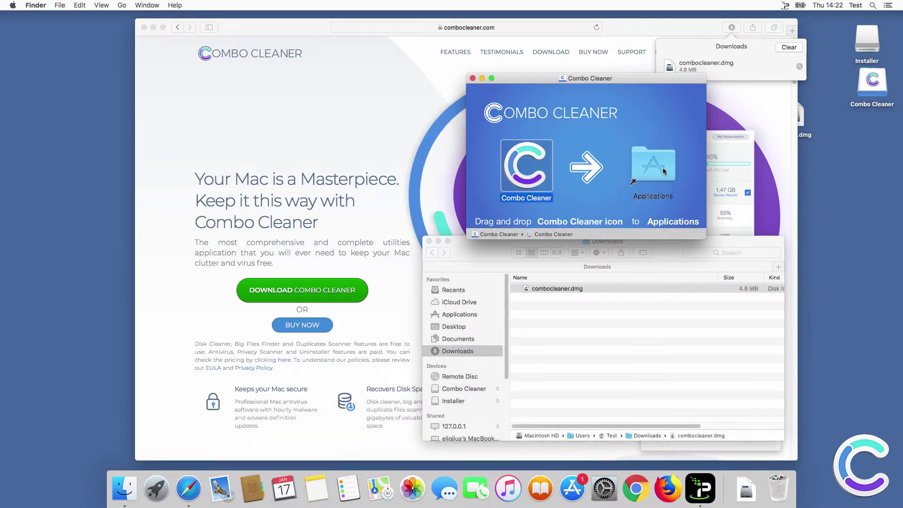
# Step: Close the installer, Downloads and Safari windows
pyautogui.click(473, 78)
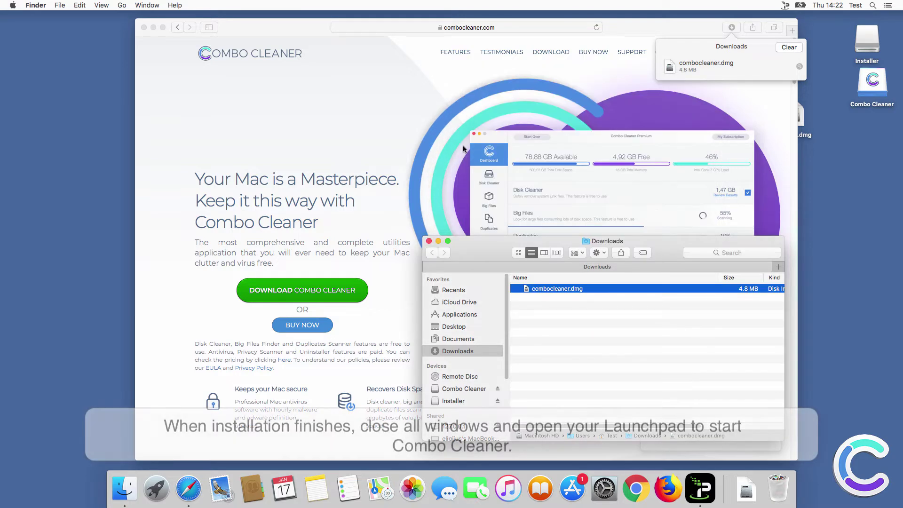
pyautogui.click(429, 241)
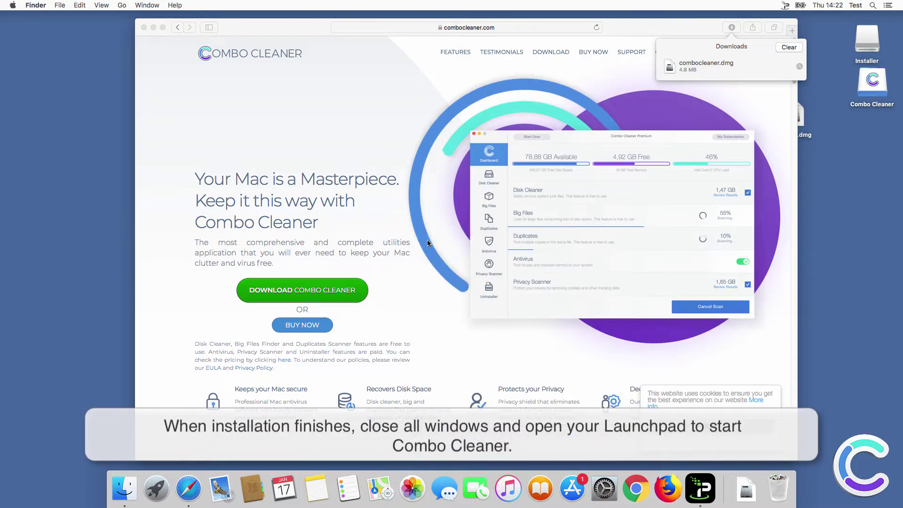
pyautogui.click(144, 28)
# Step: Start Combo Cleaner from Launchpad and approve the downloaded-app warning
pyautogui.click(155, 486)
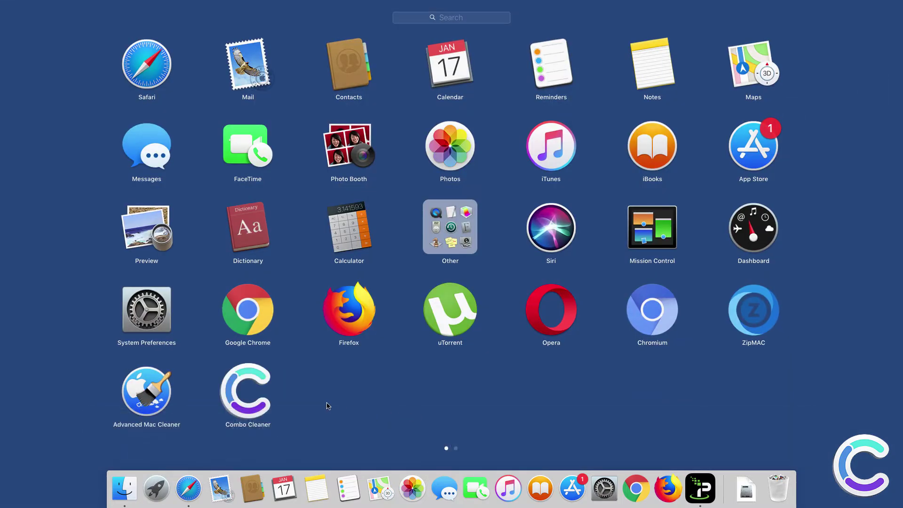
pyautogui.click(237, 404)
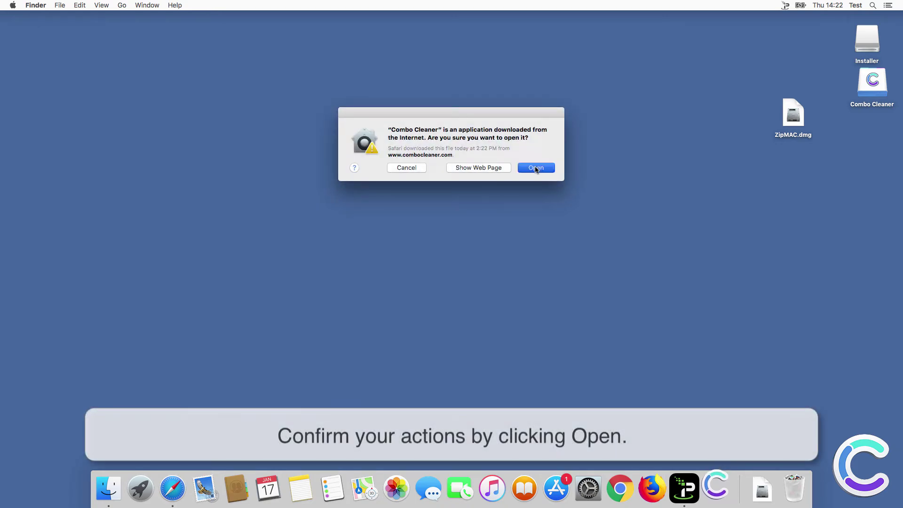
pyautogui.click(535, 168)
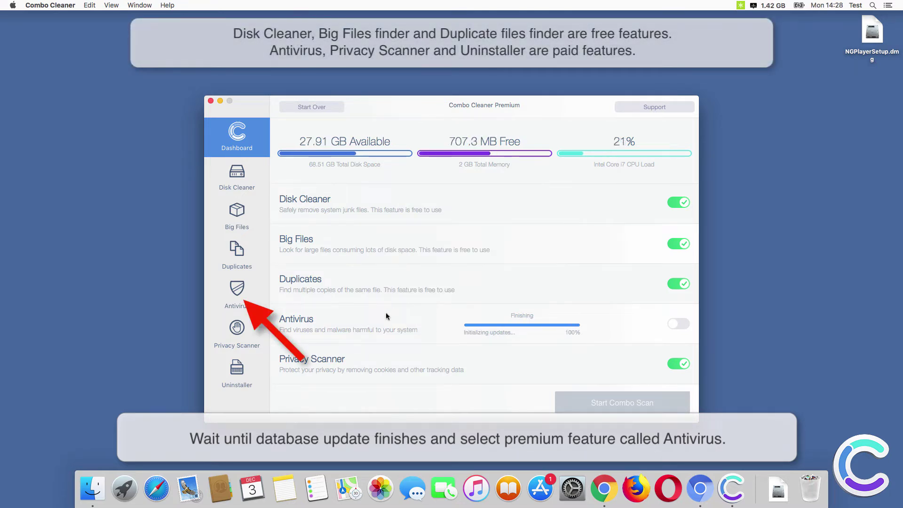
# Step: Start a Full Scan from Combo Cleaner's Antivirus section
pyautogui.click(232, 296)
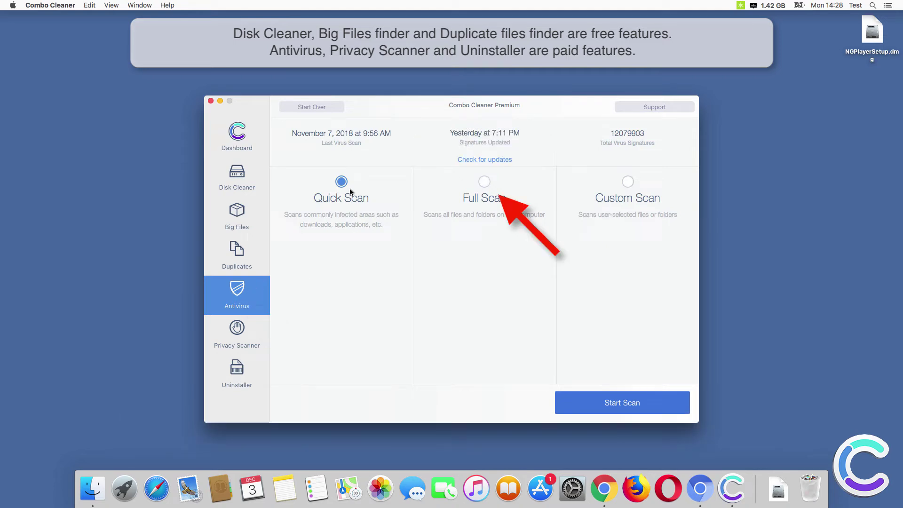
pyautogui.click(484, 181)
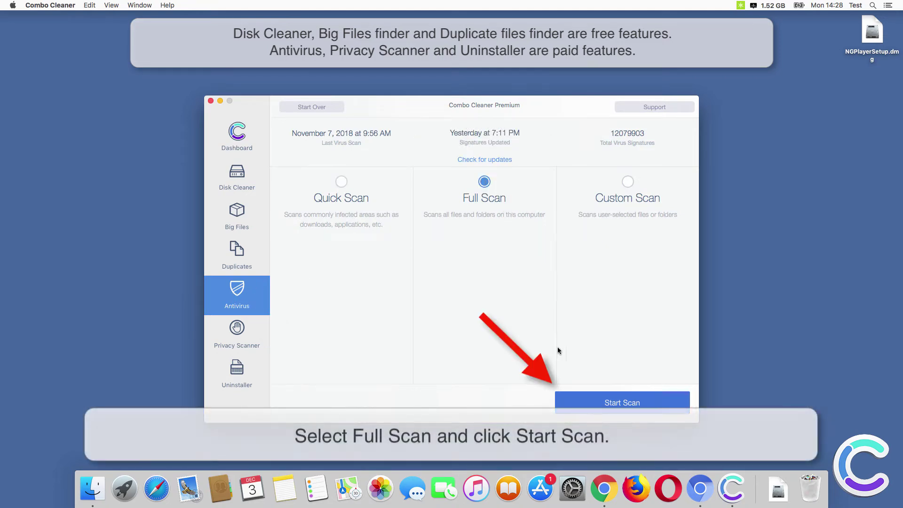
pyautogui.click(602, 406)
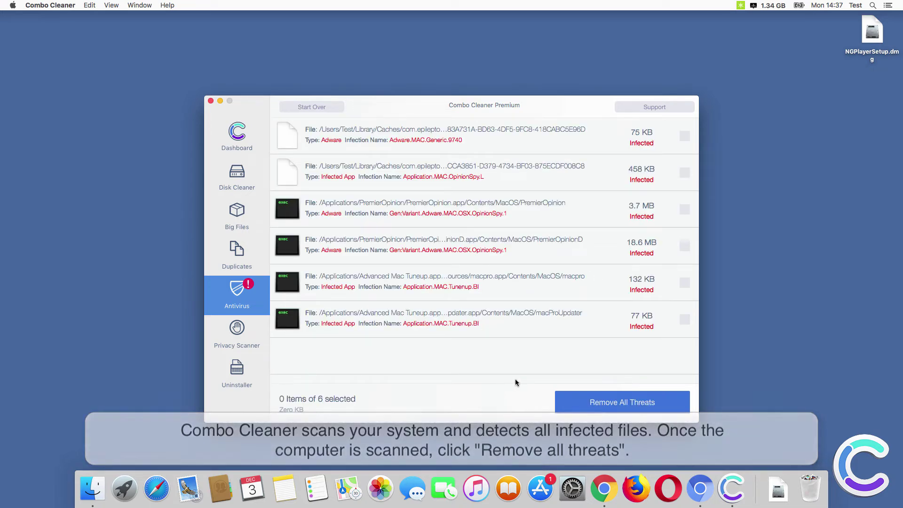
# Step: Remove all detected threats with administrator authentication and restart the Mac
pyautogui.click(610, 407)
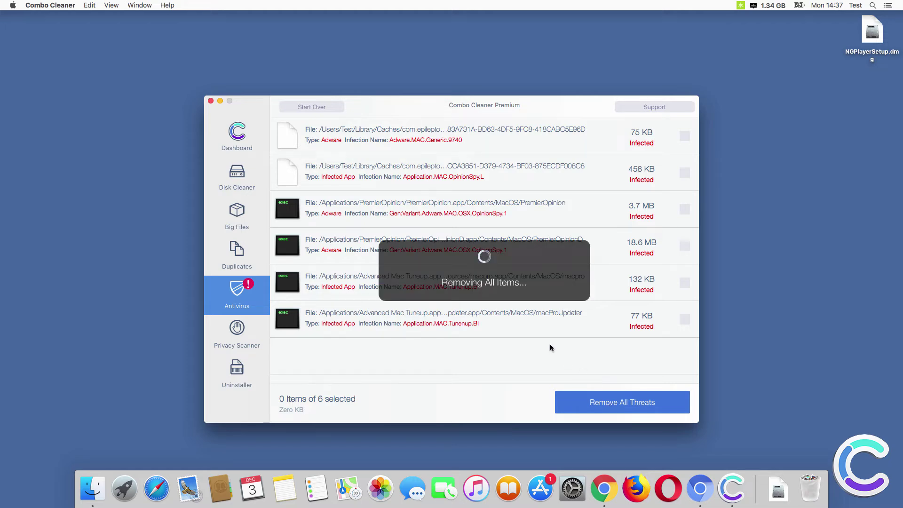
pyautogui.click(516, 167)
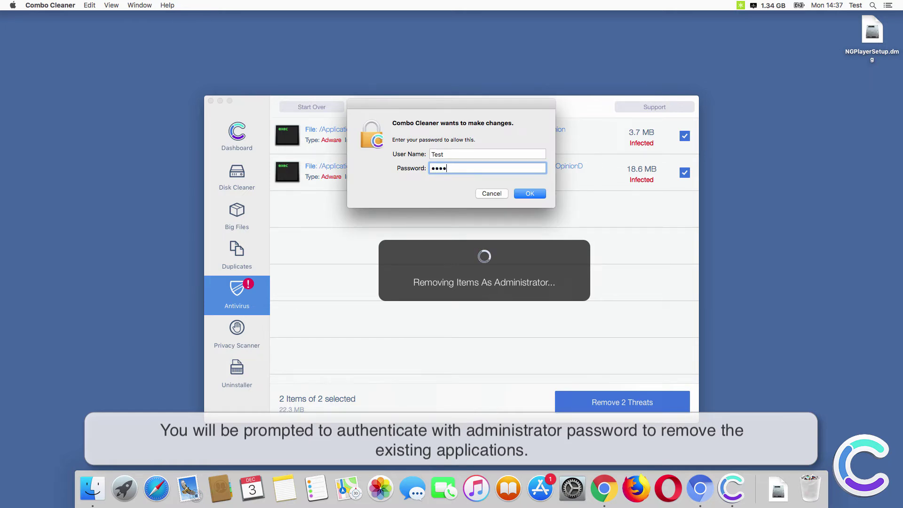
pyautogui.click(530, 193)
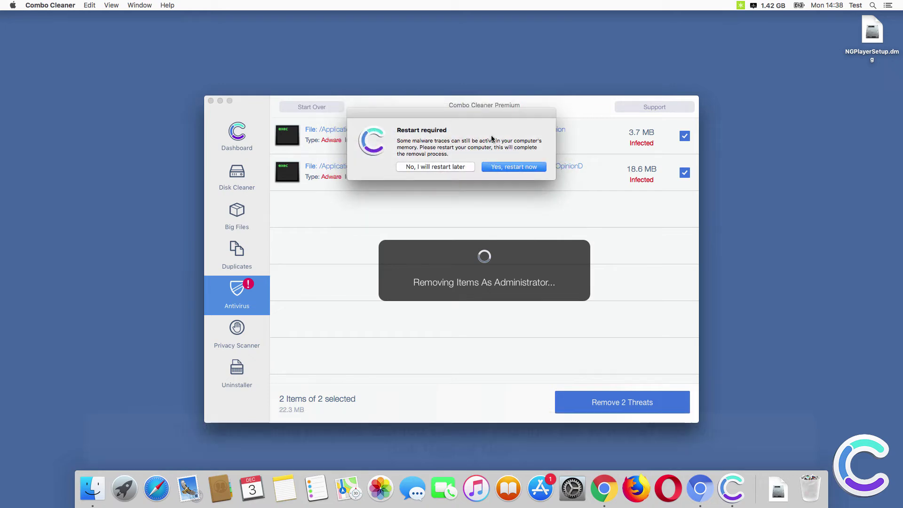
pyautogui.click(501, 168)
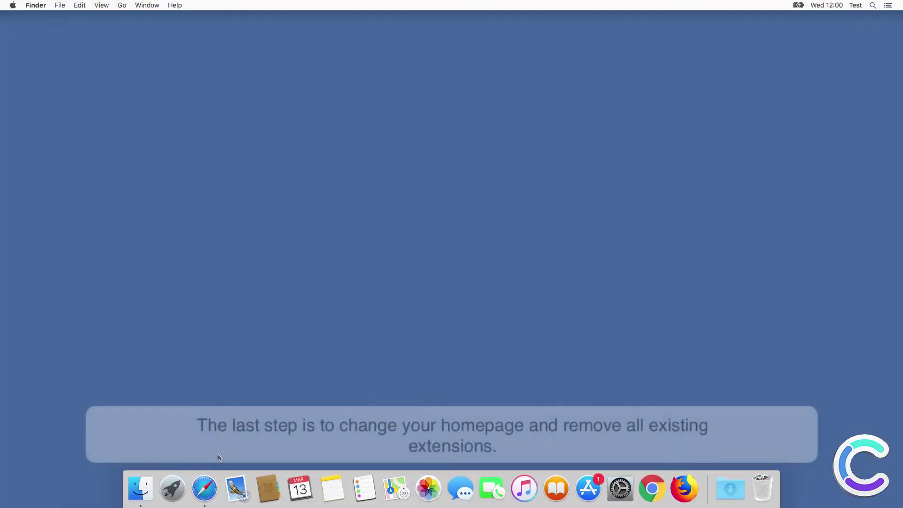
# Step: Open Safari Preferences and uninstall the AnySearch extension
pyautogui.click(205, 489)
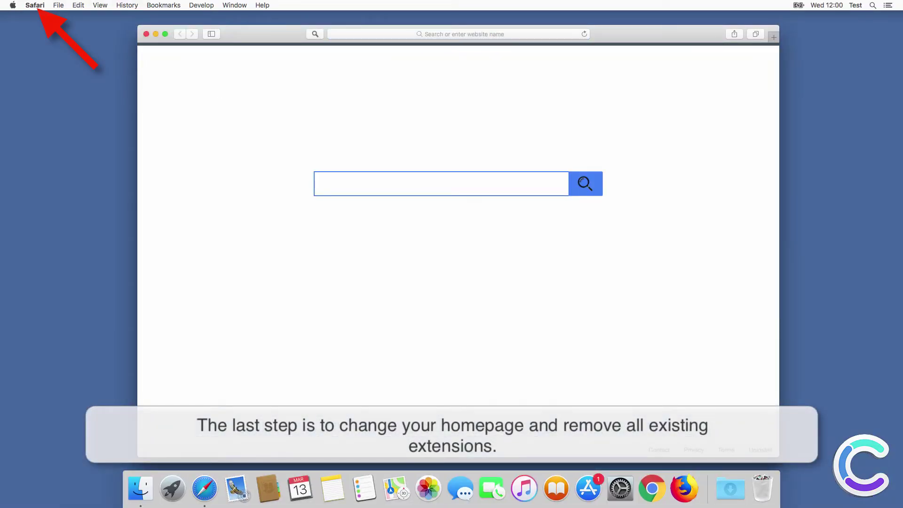
pyautogui.click(34, 5)
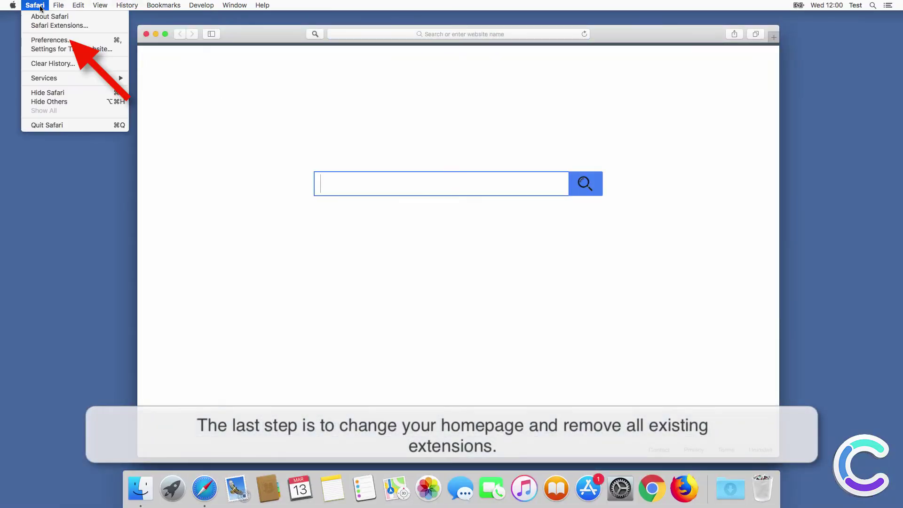
pyautogui.click(49, 40)
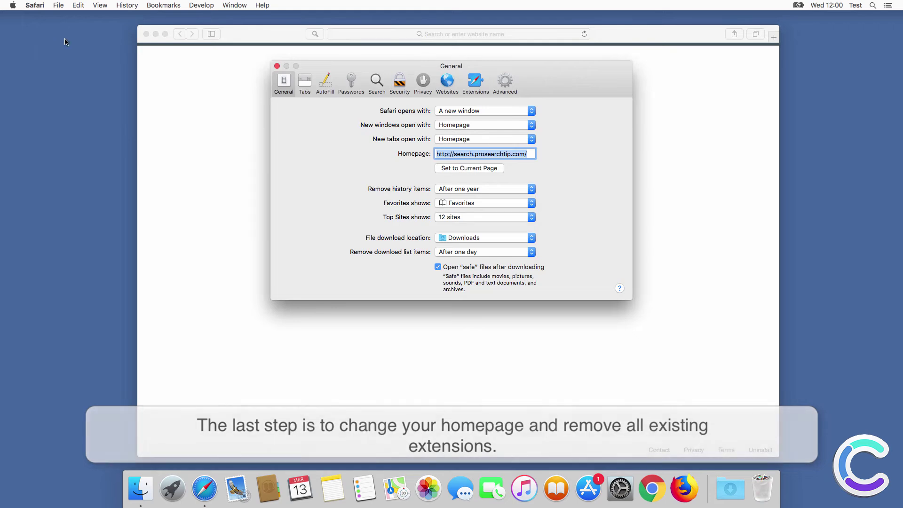
pyautogui.click(475, 82)
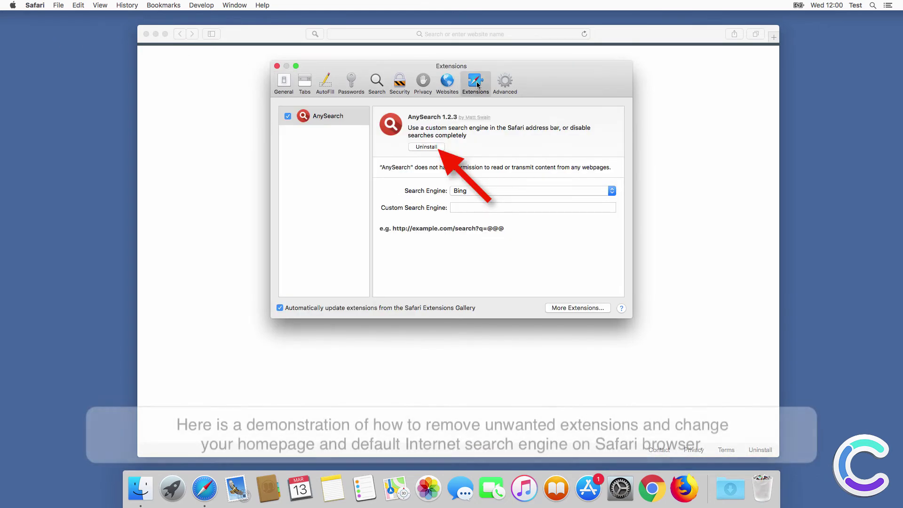
pyautogui.click(435, 148)
pyautogui.click(533, 148)
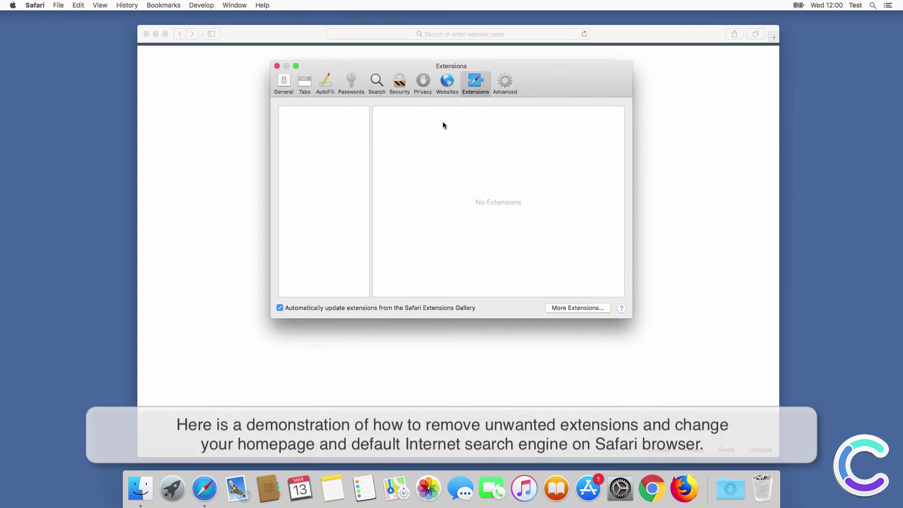
# Step: Make Google Safari's default search engine
pyautogui.click(373, 86)
pyautogui.click(417, 113)
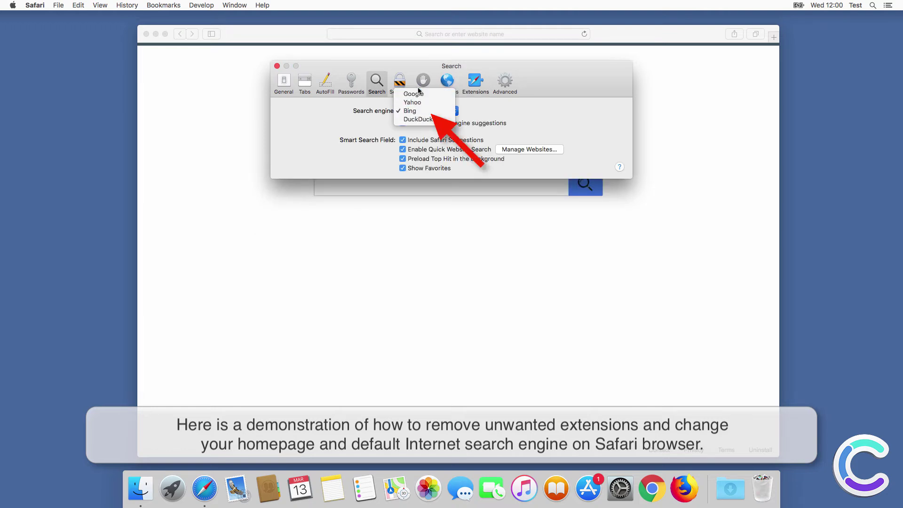
pyautogui.click(414, 94)
pyautogui.click(284, 82)
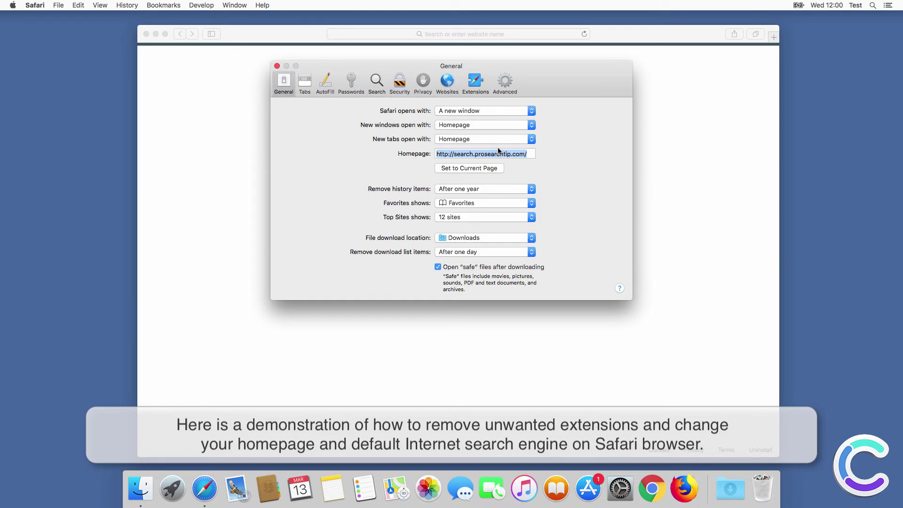
pyautogui.write('www.g')
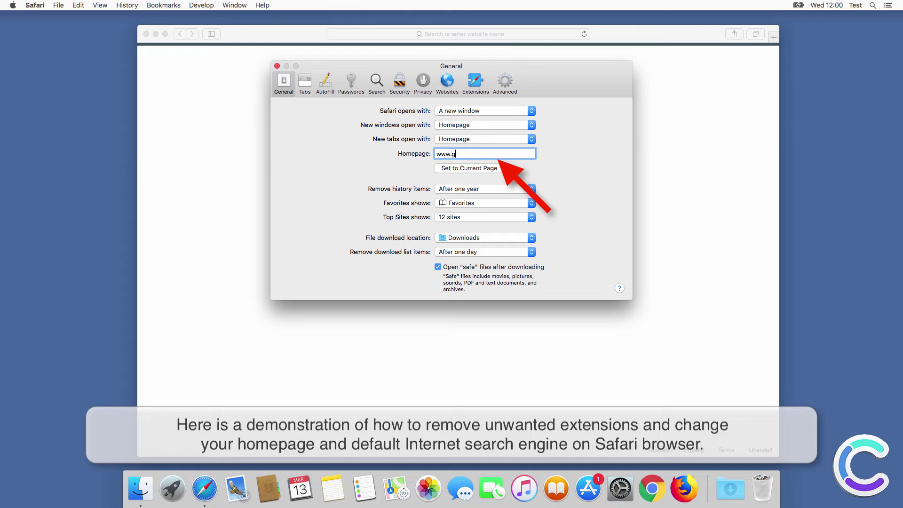
pyautogui.write('oogle.com')
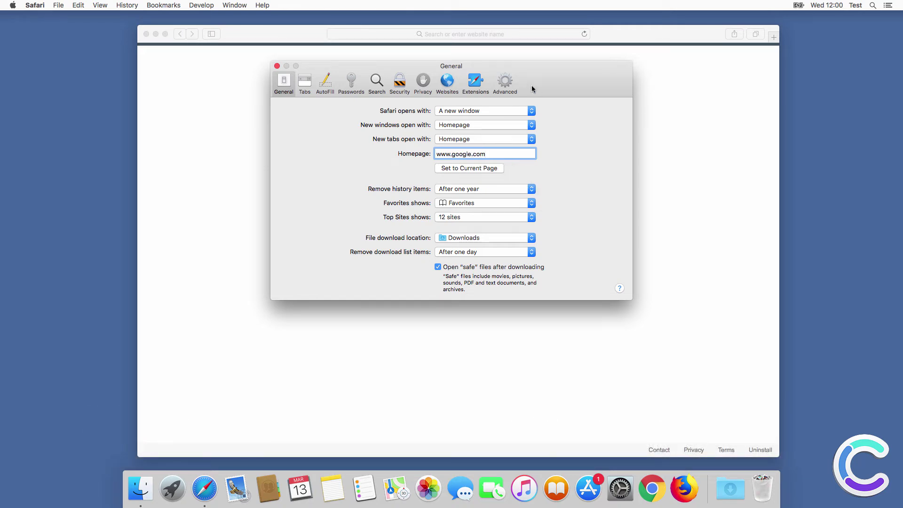
pyautogui.click(475, 85)
pyautogui.click(496, 155)
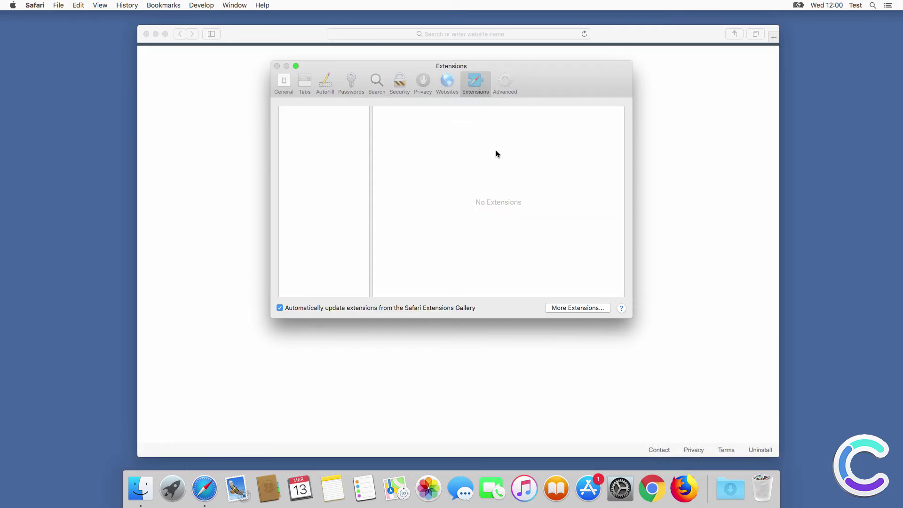
# Step: Confirm a 'search query' search from a new Safari tab returns Google, then switch to Chrome
pyautogui.click(277, 66)
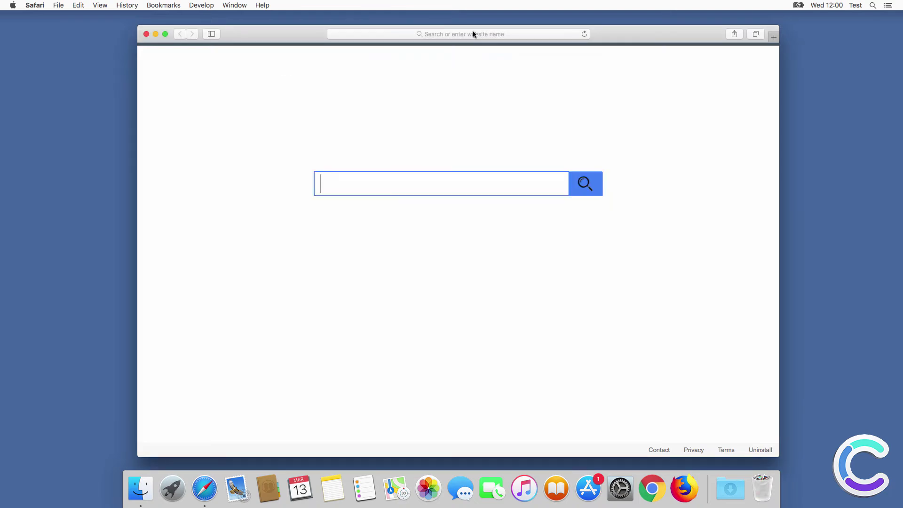
pyautogui.click(774, 37)
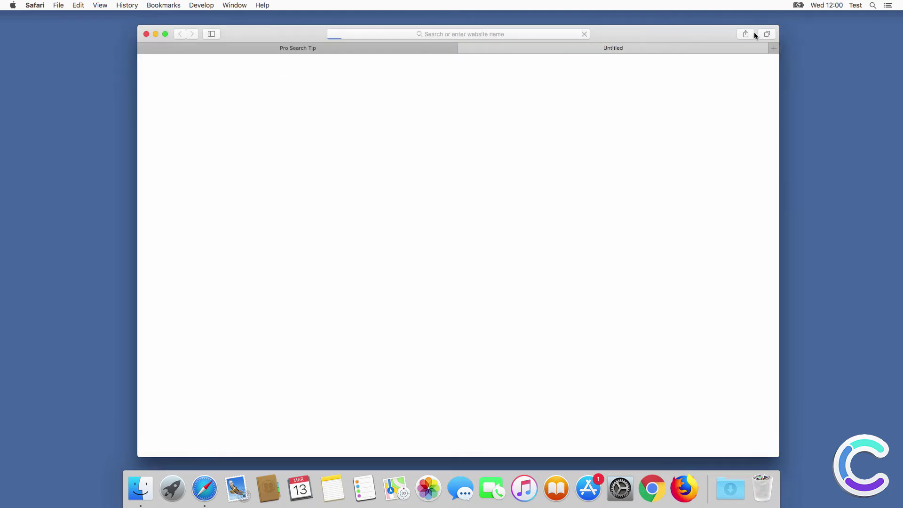
pyautogui.click(472, 31)
pyautogui.write('sear')
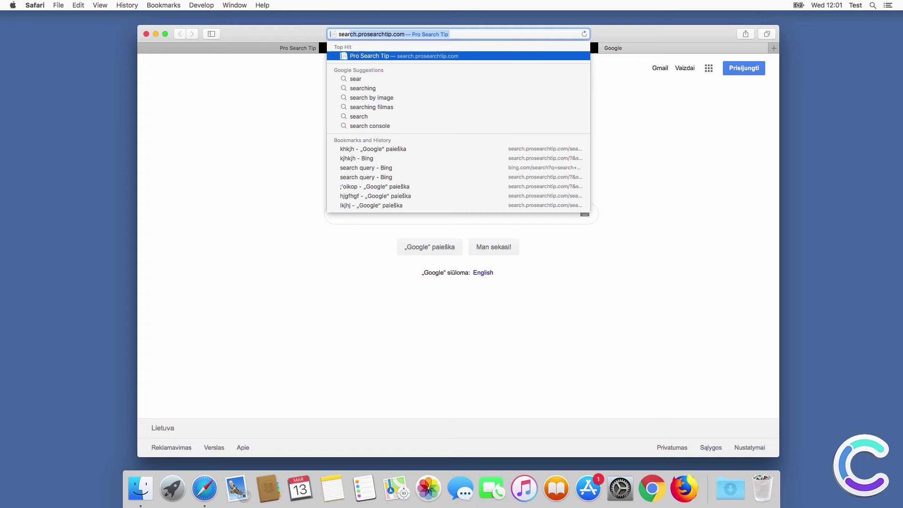
pyautogui.write('ch query')
pyautogui.press('Return')
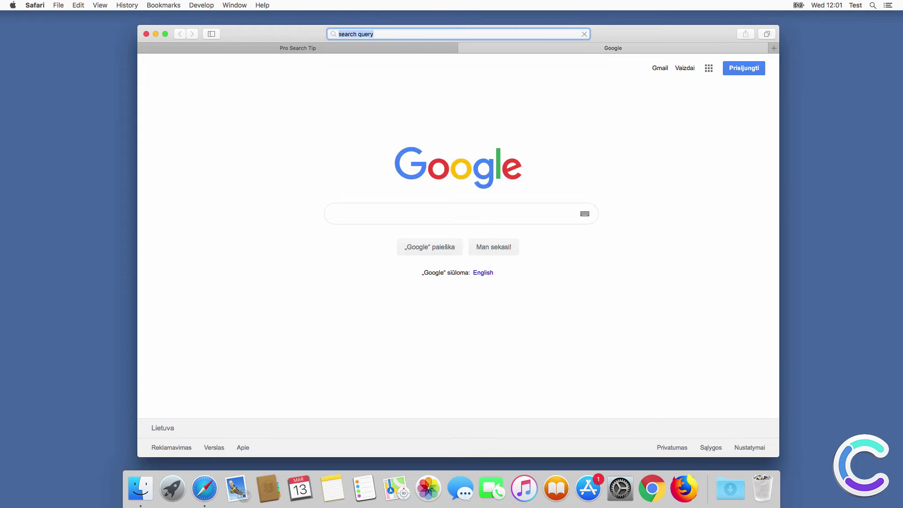
pyautogui.click(147, 34)
pyautogui.click(654, 480)
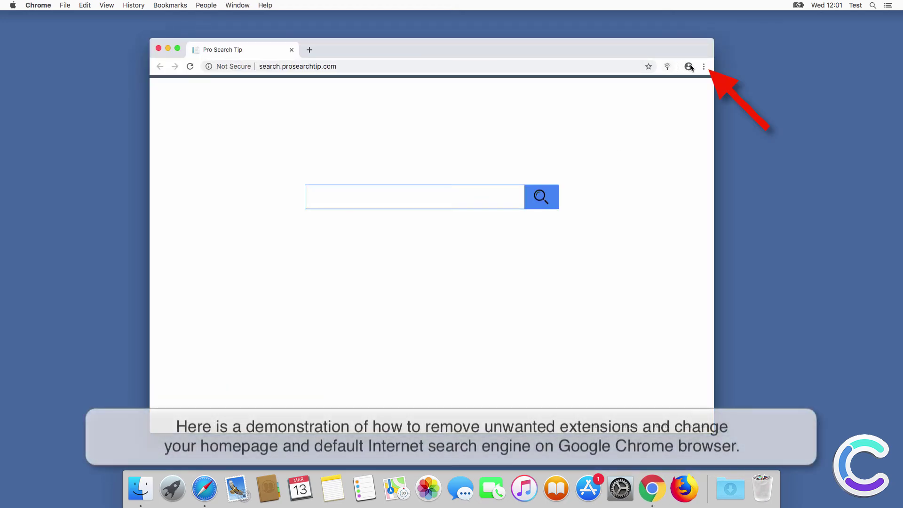
# Step: Disable and remove the Pro Search Tip extension from Chrome's Extensions page
pyautogui.click(702, 67)
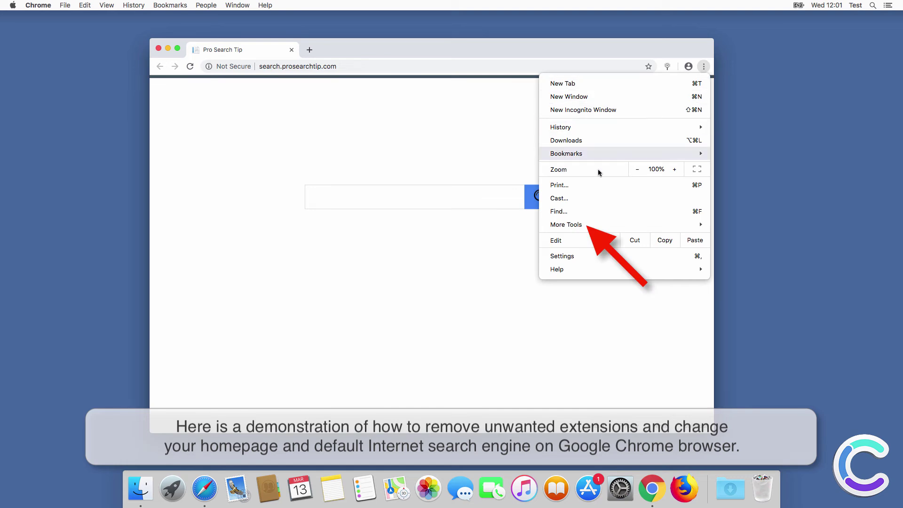
pyautogui.moveTo(617, 226)
pyautogui.click(788, 267)
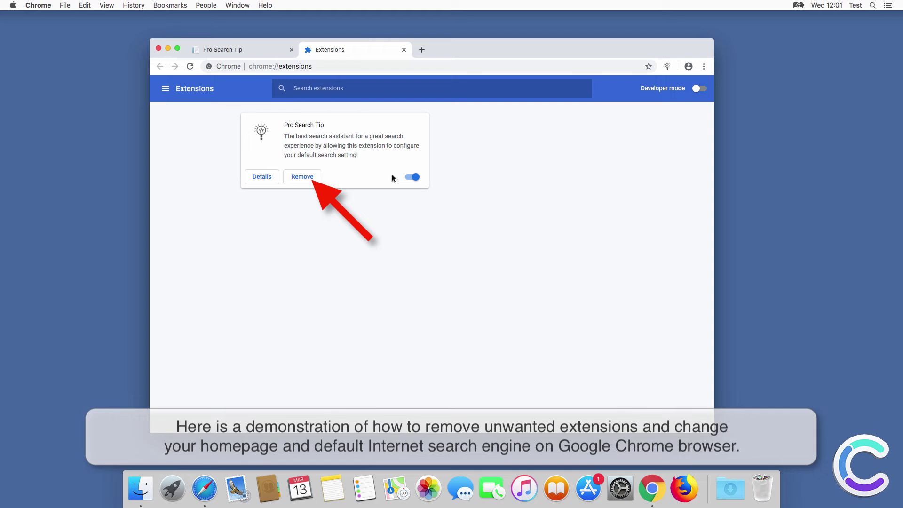
pyautogui.click(412, 177)
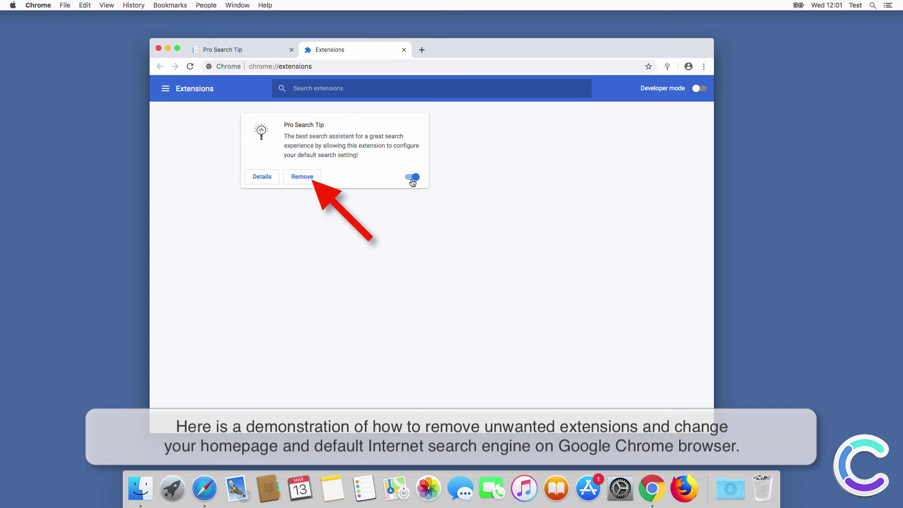
pyautogui.click(308, 180)
pyautogui.click(515, 127)
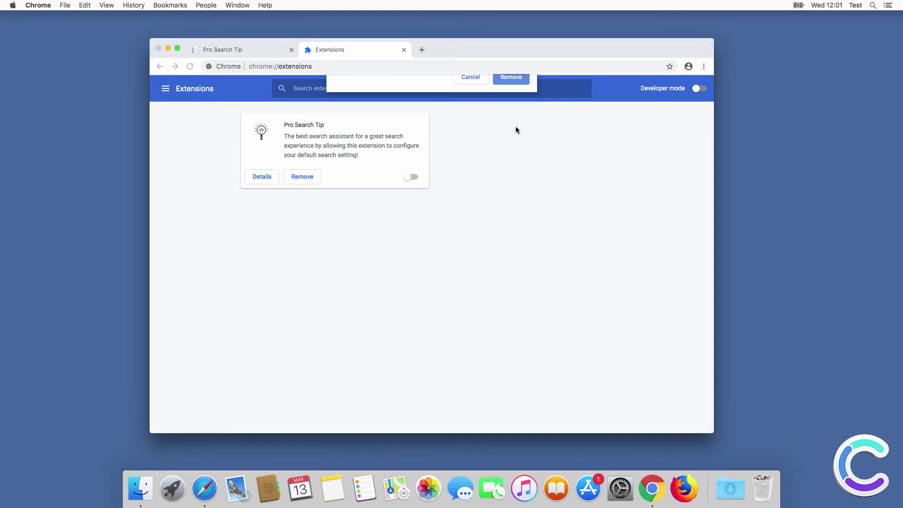
pyautogui.click(704, 67)
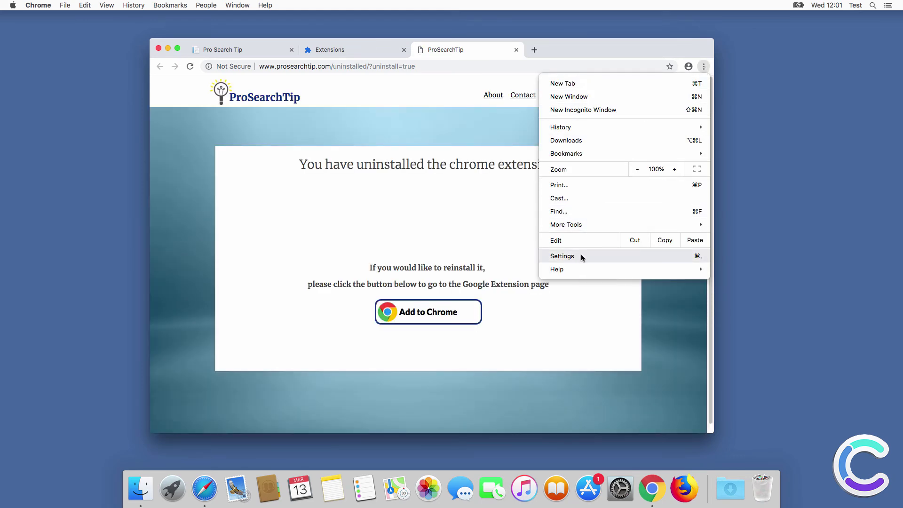
pyautogui.click(582, 257)
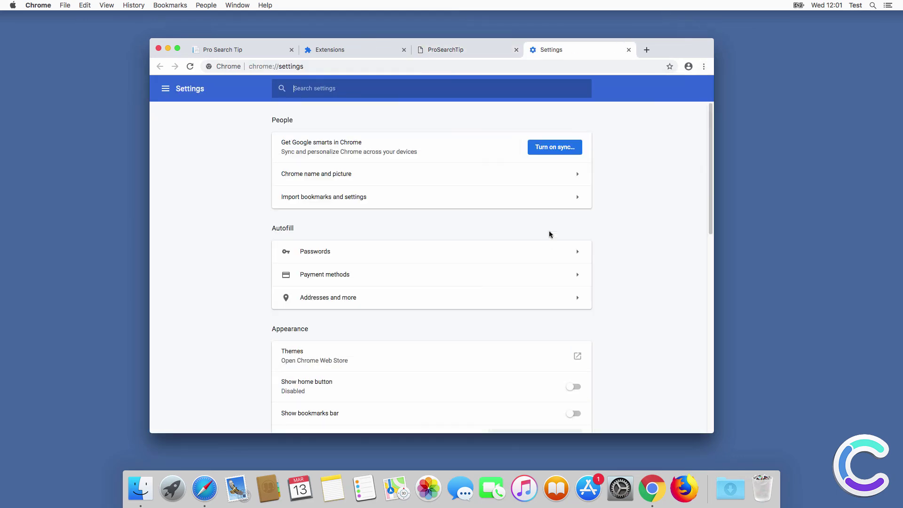
pyautogui.moveTo(709, 151); pyautogui.dragTo(709, 312)
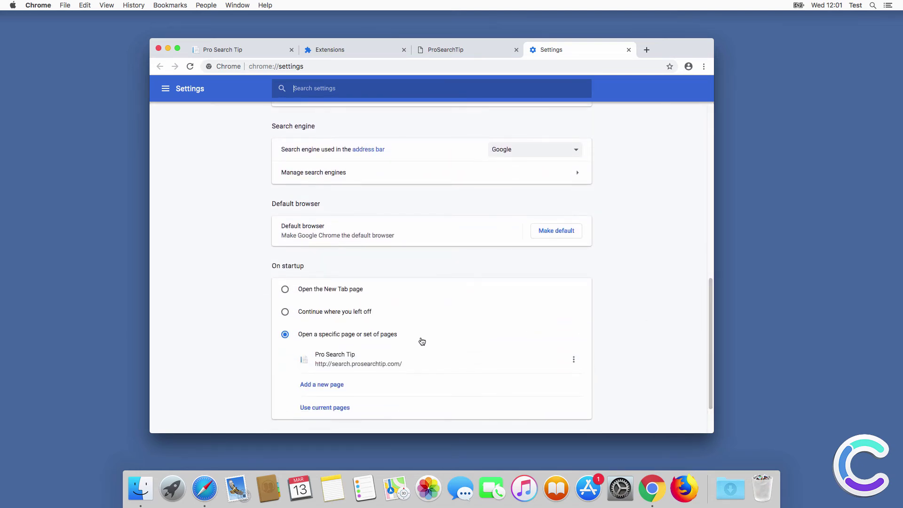
pyautogui.click(573, 362)
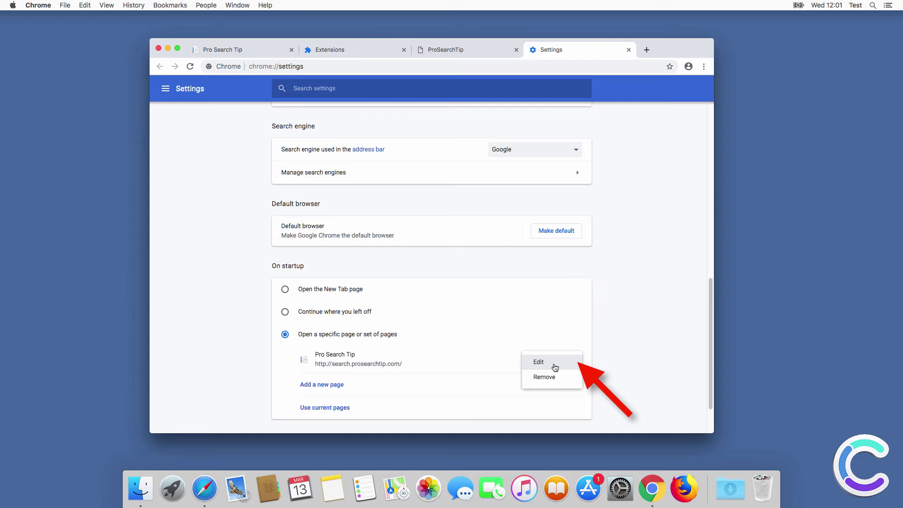
pyautogui.click(557, 366)
pyautogui.tripleClick(400, 242)
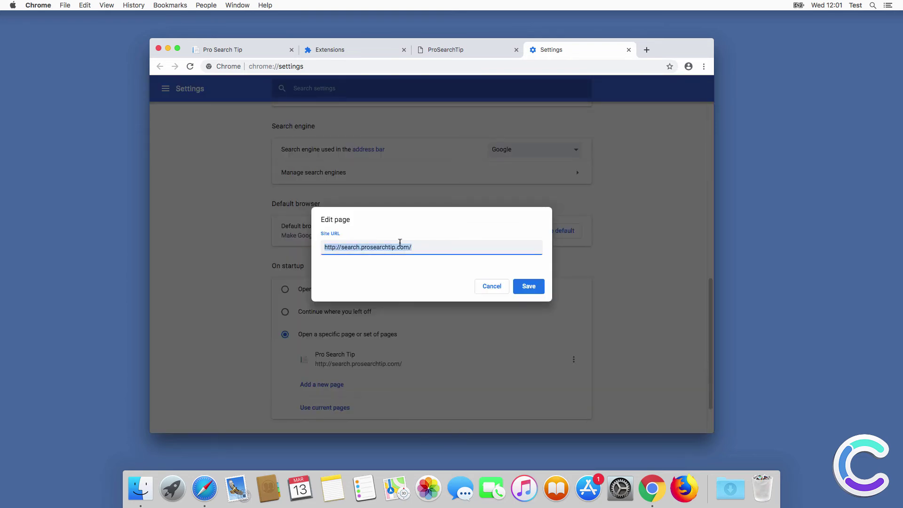
pyautogui.write('www.google.com')
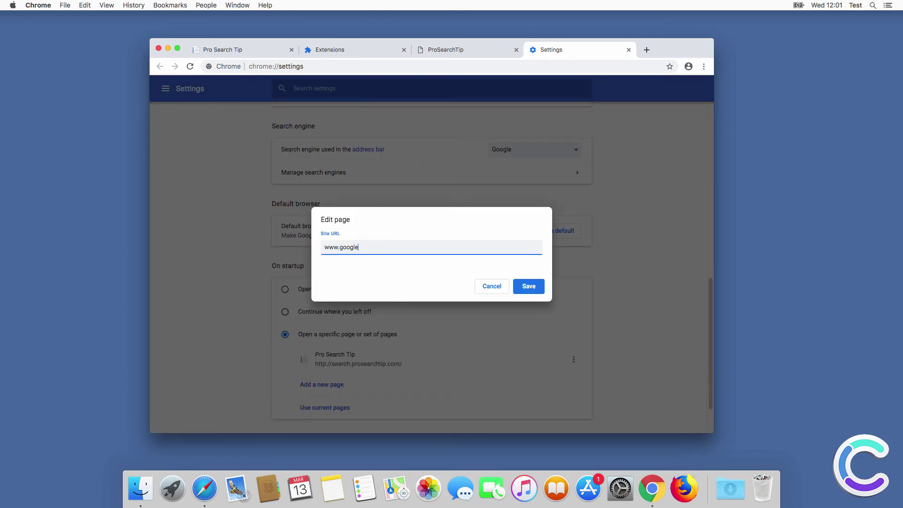
pyautogui.click(540, 288)
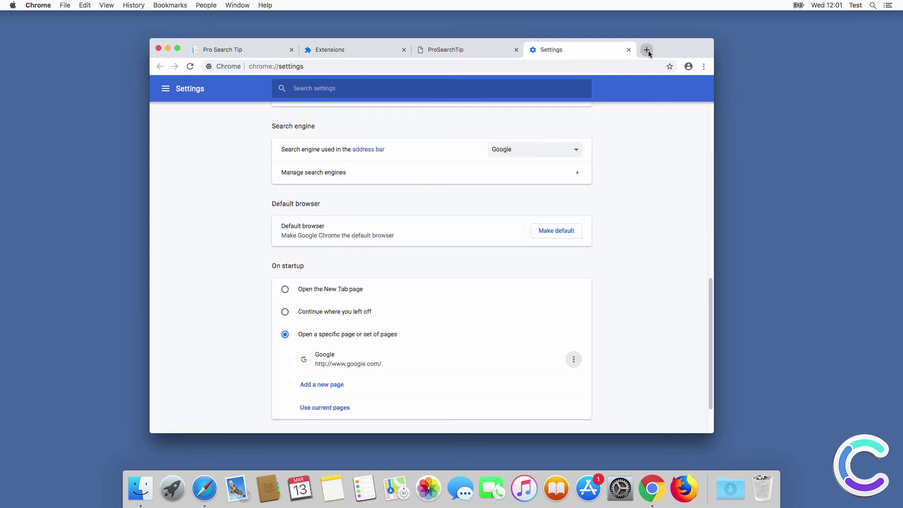
# Step: Search 'search query' from a new Chrome tab, check the Google results, and close Chrome
pyautogui.click(647, 50)
pyautogui.write('s')
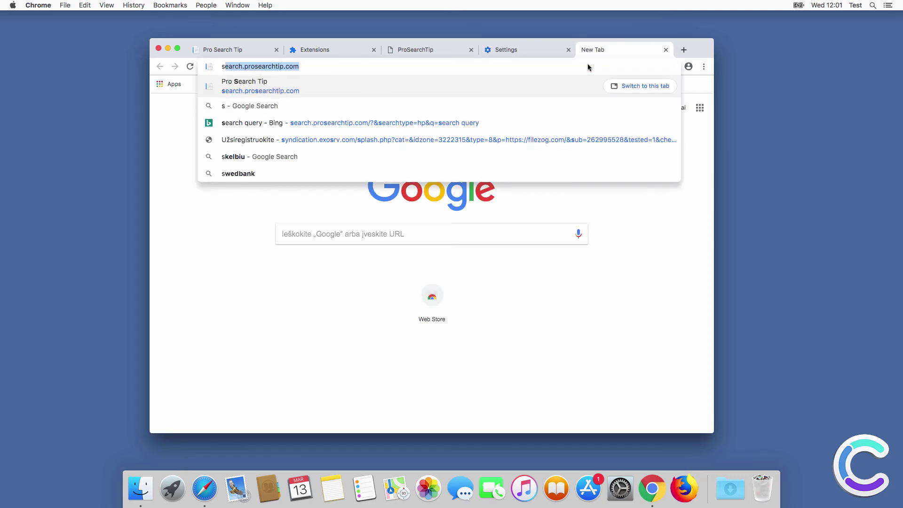
pyautogui.write('earch query')
pyautogui.press('Return')
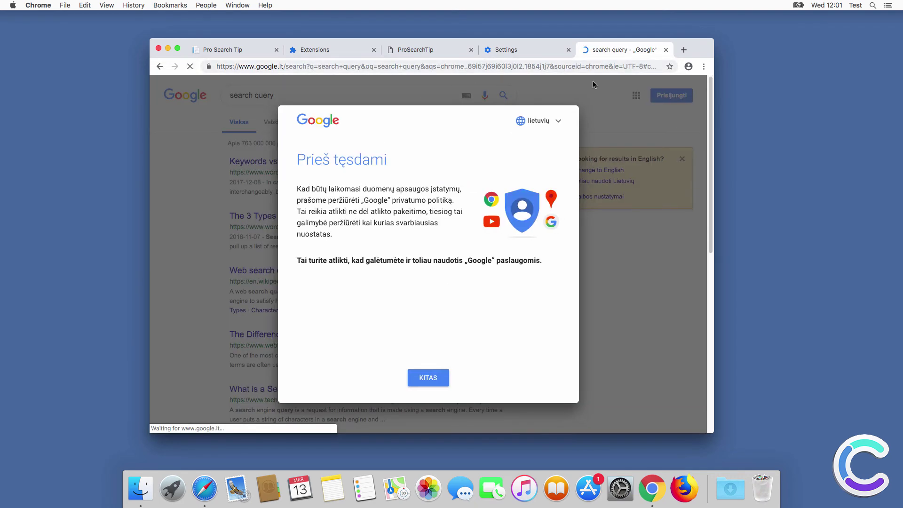
pyautogui.click(158, 48)
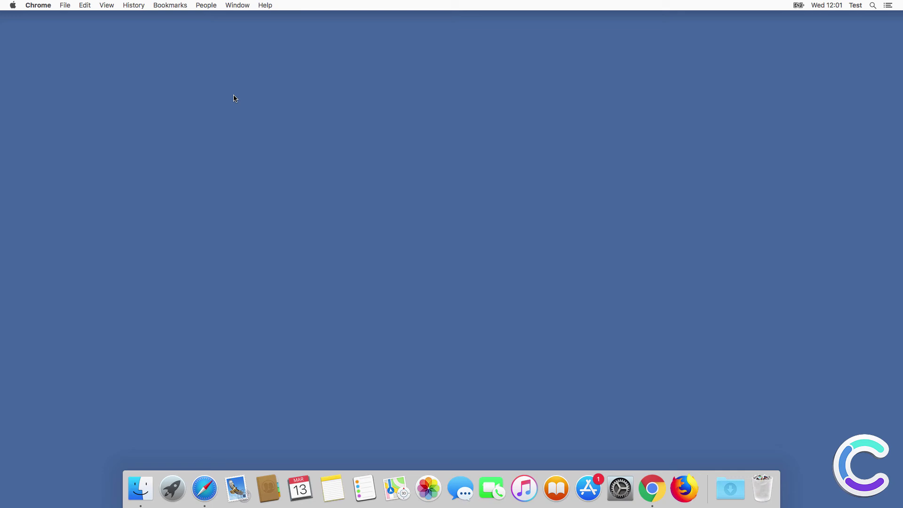
# Step: Launch Firefox and remove the AIO Search extension in the Add-ons Manager
pyautogui.click(686, 481)
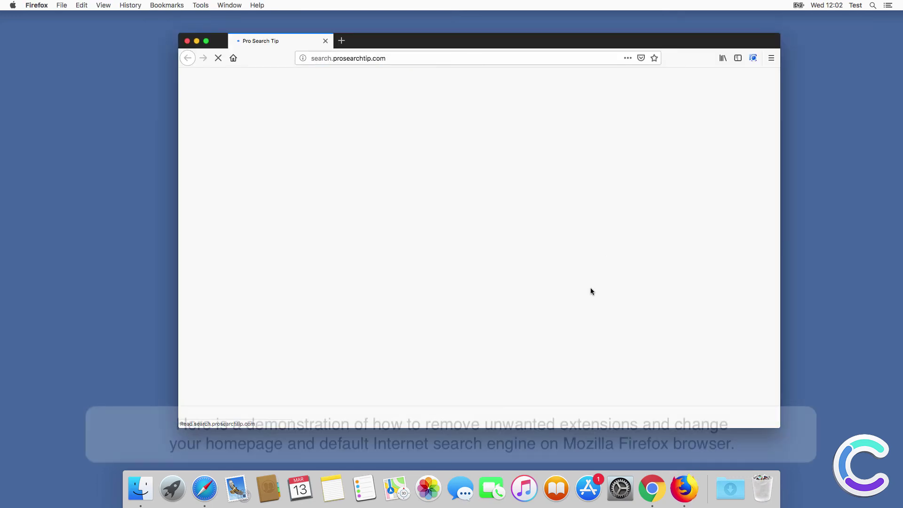
pyautogui.click(772, 58)
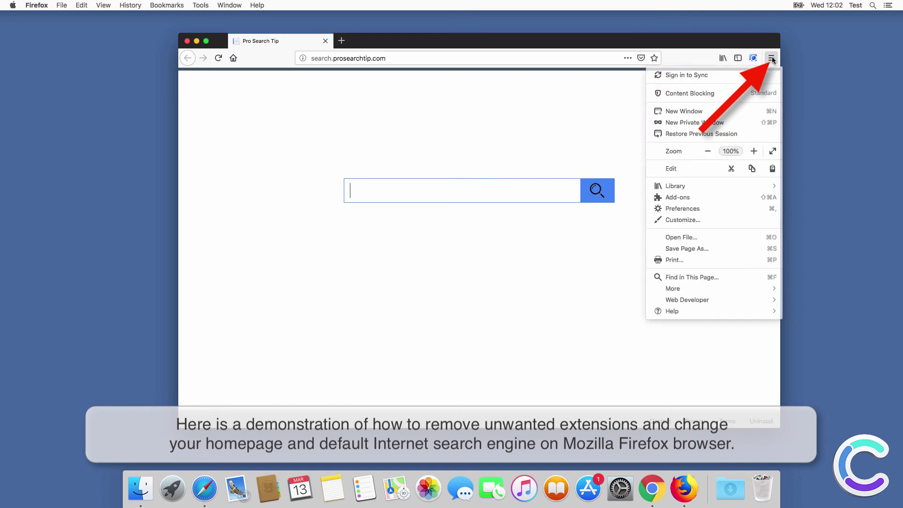
pyautogui.click(695, 199)
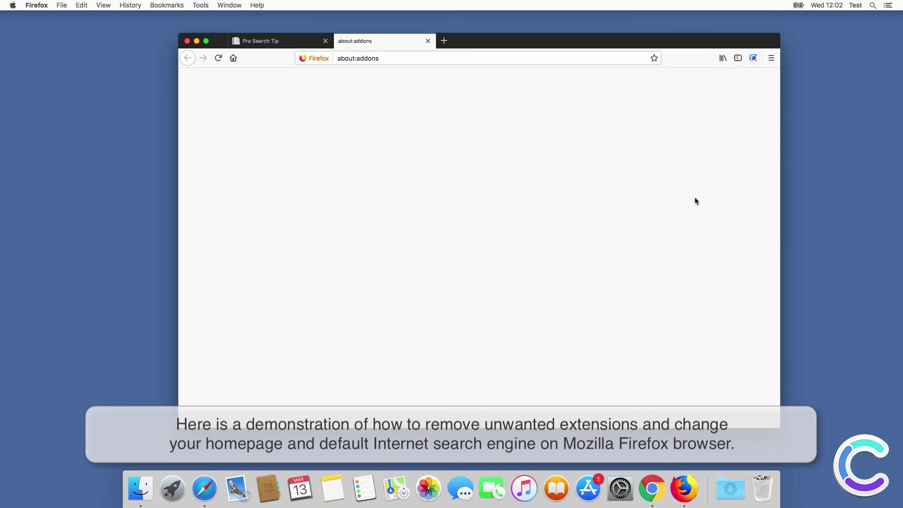
pyautogui.click(594, 147)
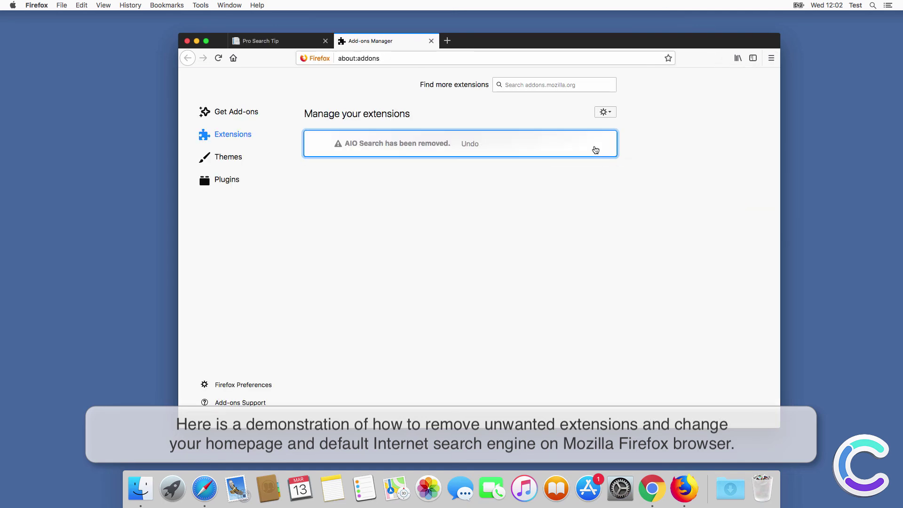
pyautogui.click(772, 58)
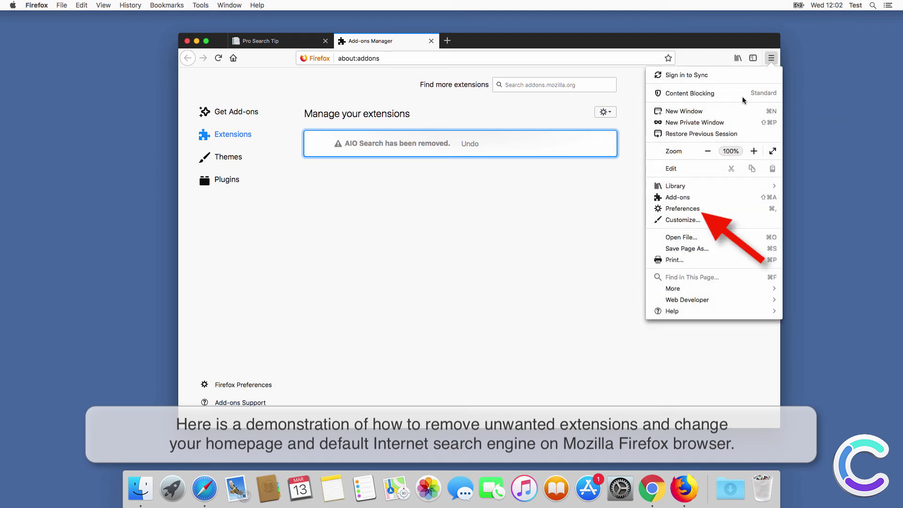
pyautogui.click(687, 209)
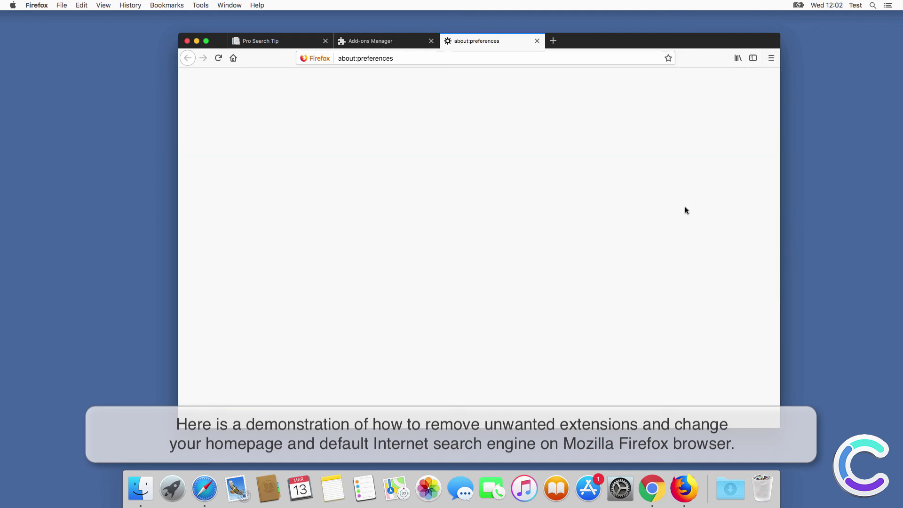
pyautogui.click(220, 137)
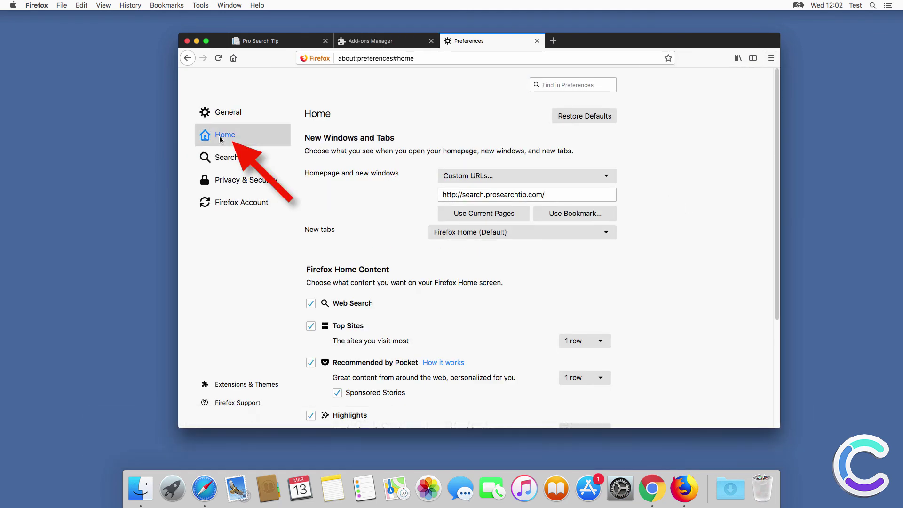
pyautogui.doubleClick(497, 196)
pyautogui.press('super+a')
pyautogui.write('w')
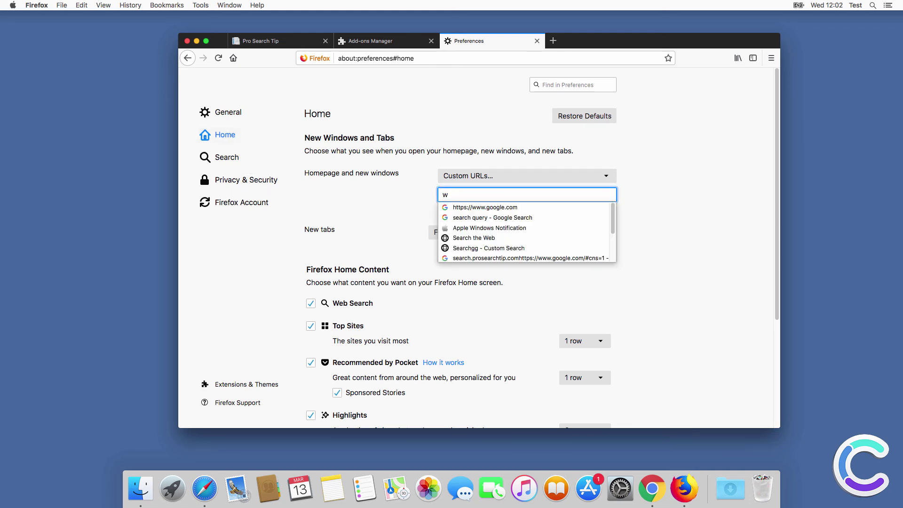
pyautogui.write('ww')
pyautogui.write('.google.com')
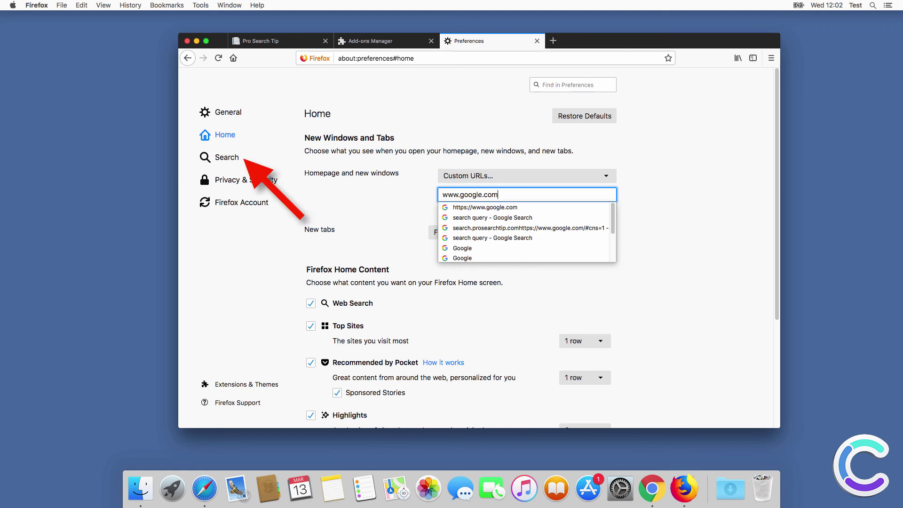
pyautogui.hotkey('shift', 'Tab')
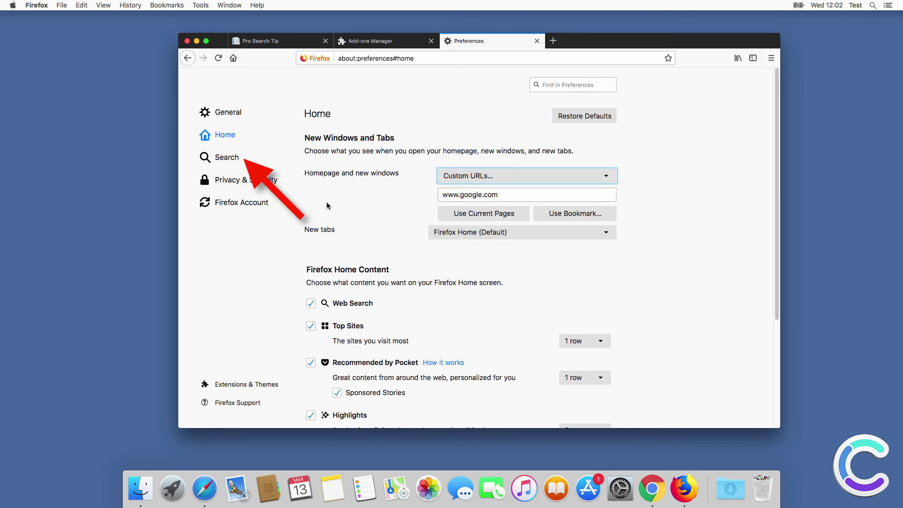
# Step: Change Firefox's default search engine from Bing to Google
pyautogui.click(228, 158)
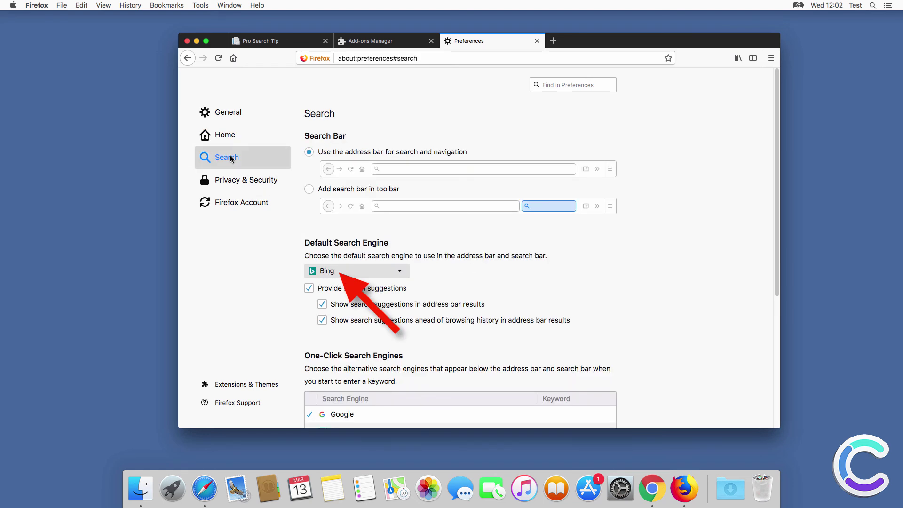
pyautogui.click(350, 273)
pyautogui.click(349, 260)
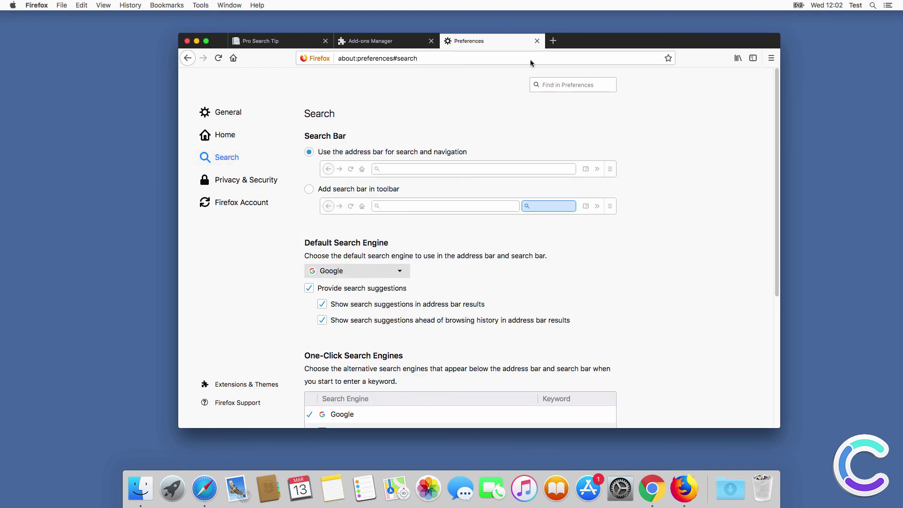
# Step: Search 'search query' from a new Firefox tab, check the Google results, and close Firefox
pyautogui.click(554, 41)
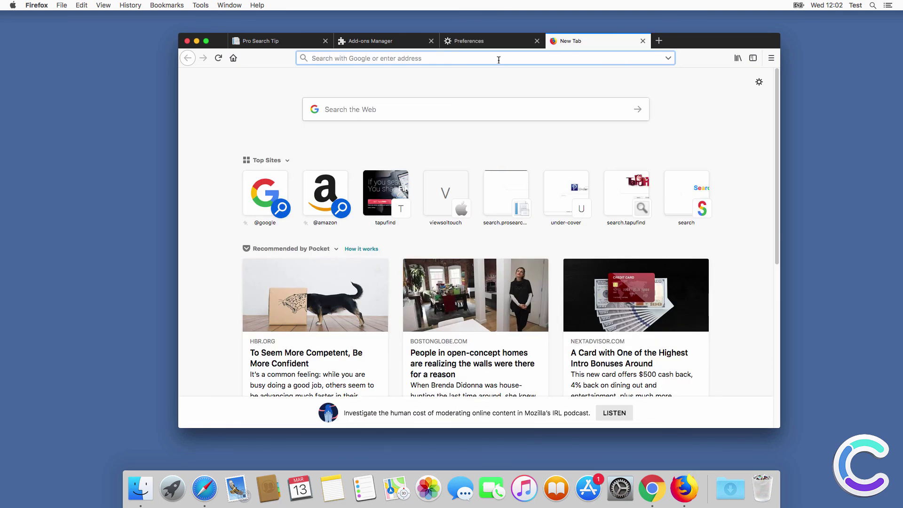
pyautogui.write('search query')
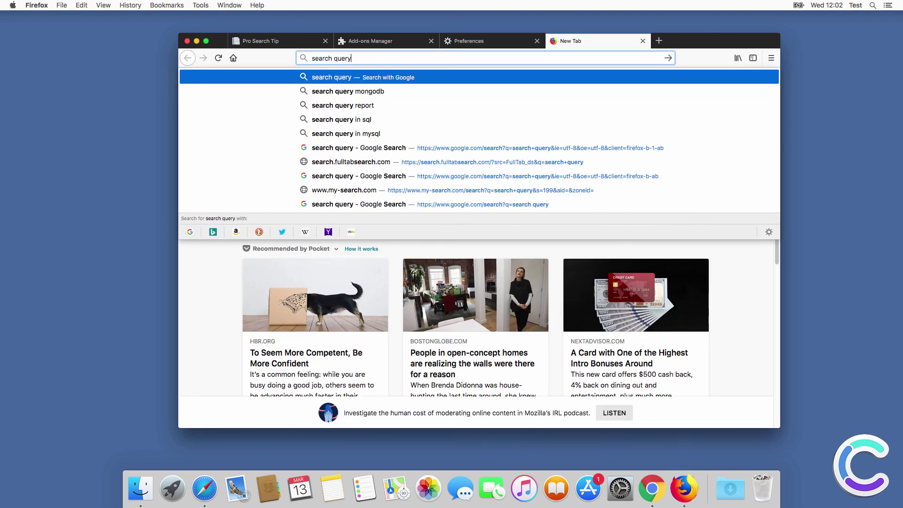
pyautogui.press('Return')
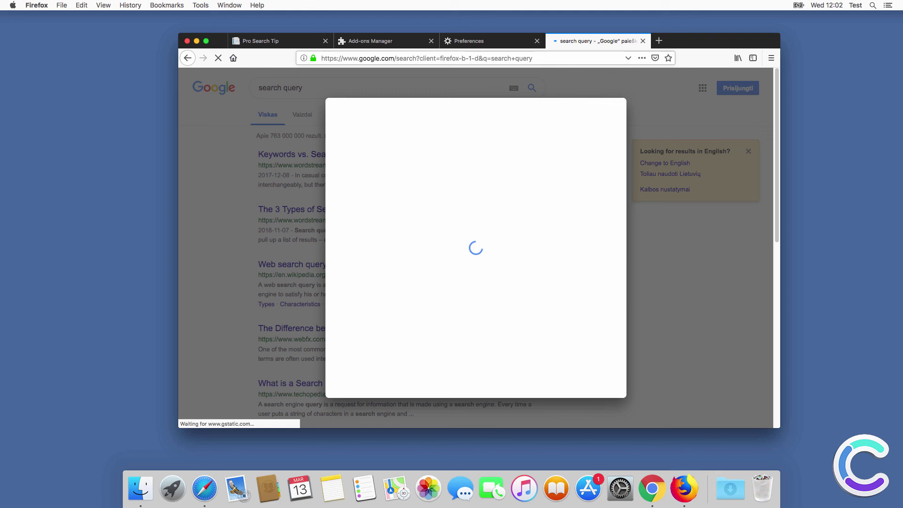
pyautogui.click(187, 41)
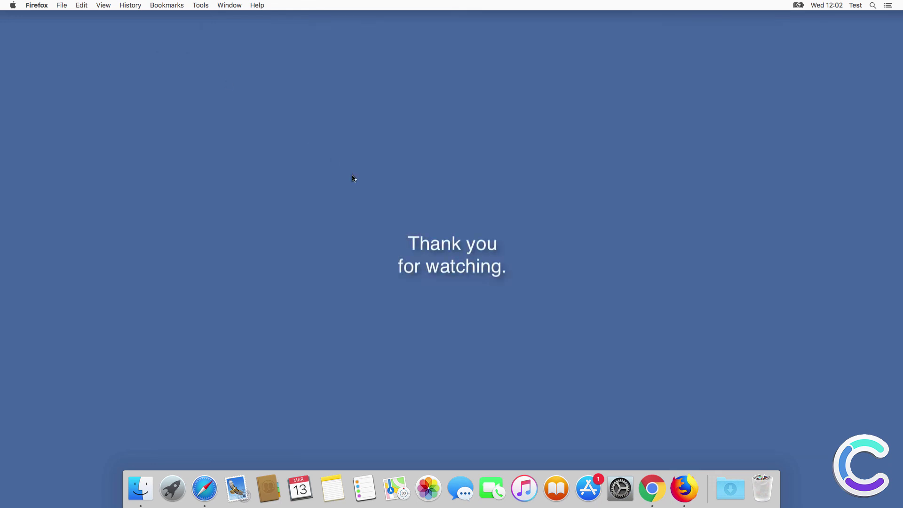